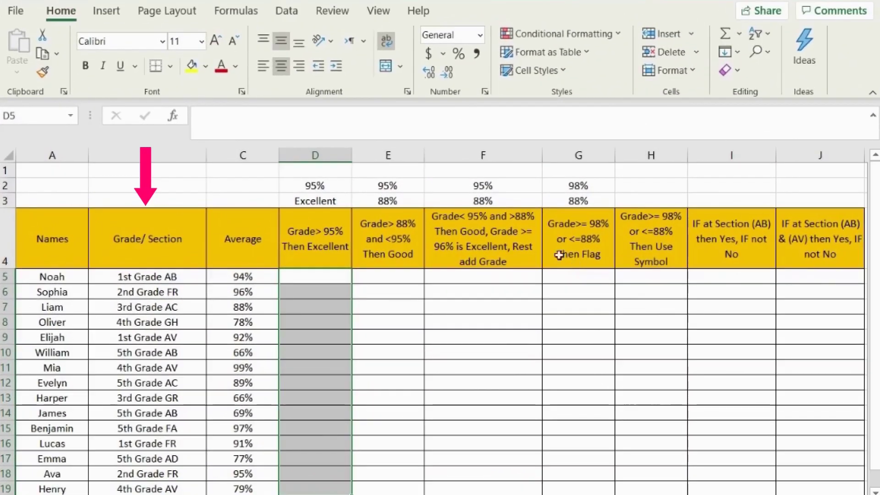
# Step: Start D5's IF formula with the test C5 greater than the absolute $D$2 threshold
pyautogui.click(495, 242)
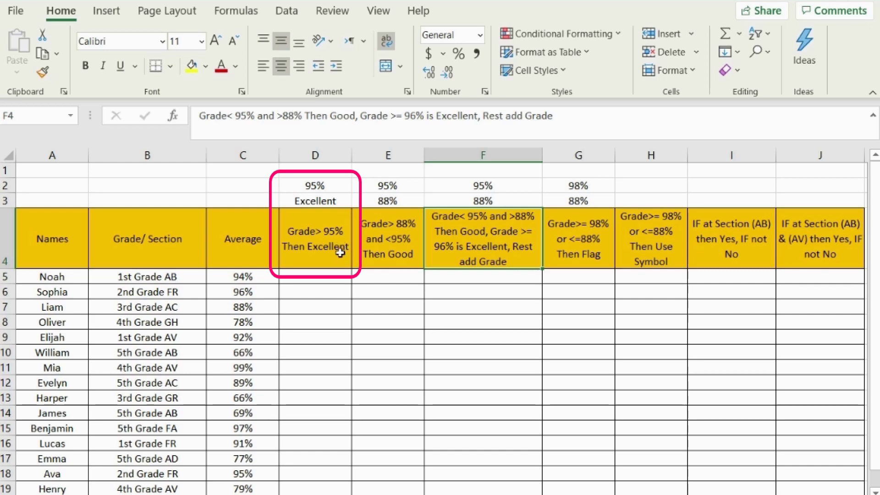
pyautogui.click(317, 275)
pyautogui.write('=IF(')
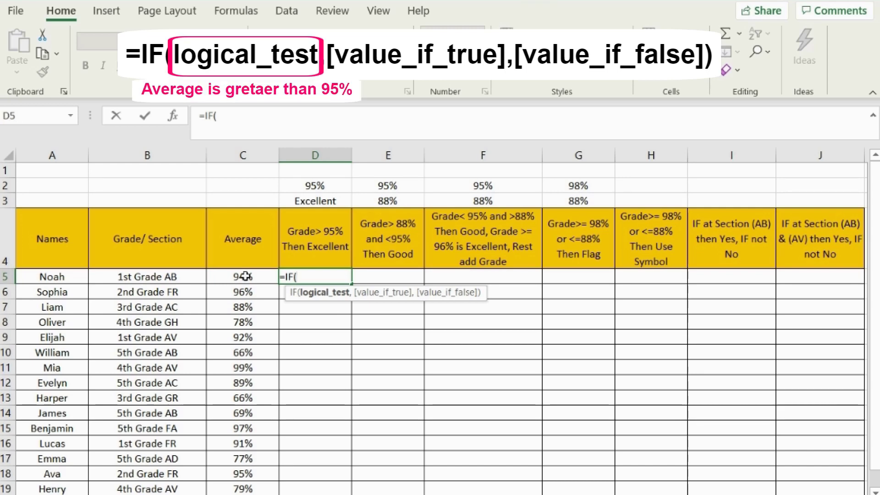
pyautogui.click(246, 276)
pyautogui.write('>')
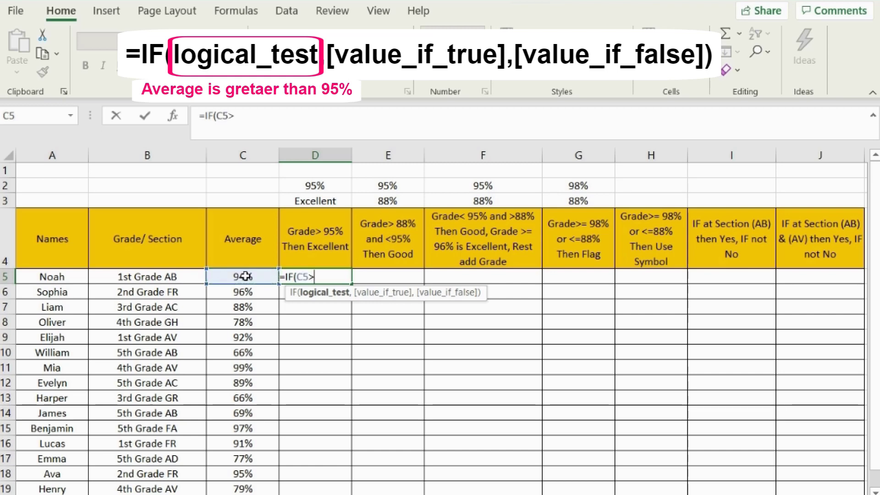
pyautogui.write('95%')
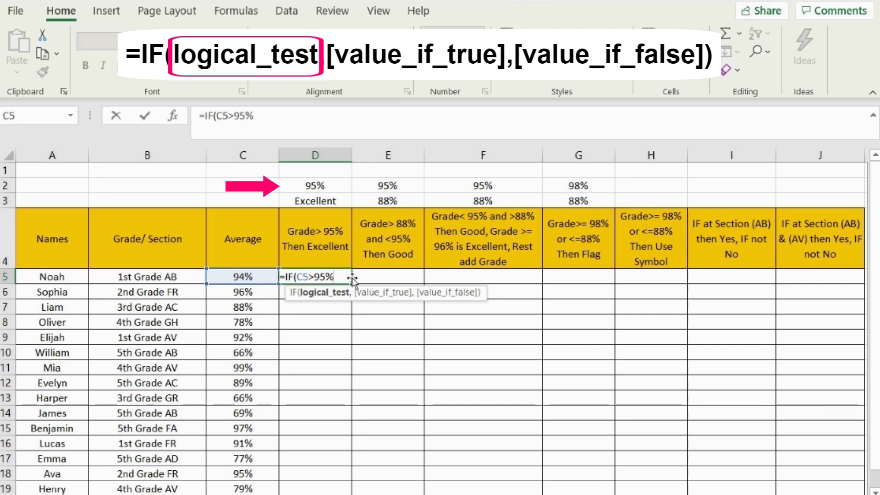
pyautogui.press('BackSpace')
pyautogui.press('BackSpace')
pyautogui.press('BackSpace')
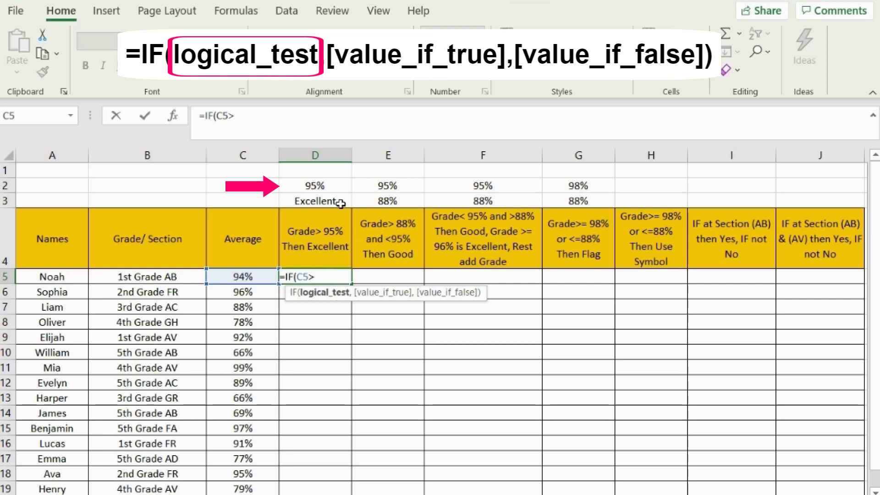
pyautogui.click(325, 186)
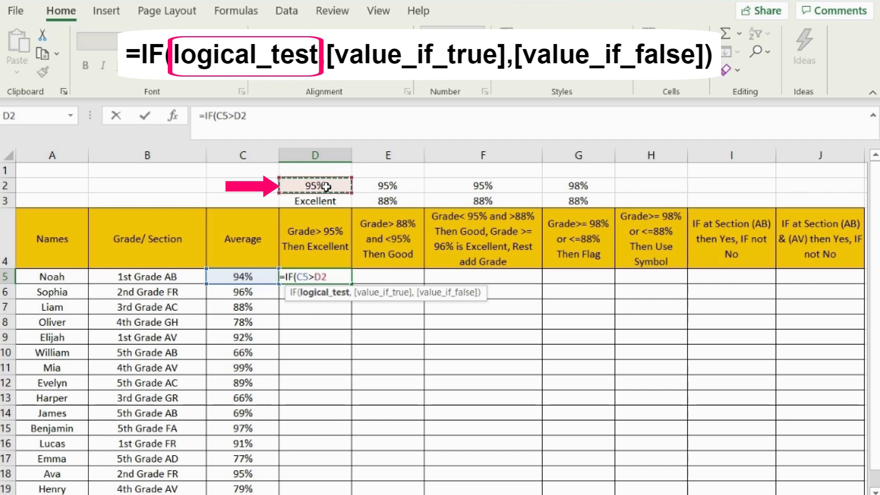
pyautogui.press('F4')
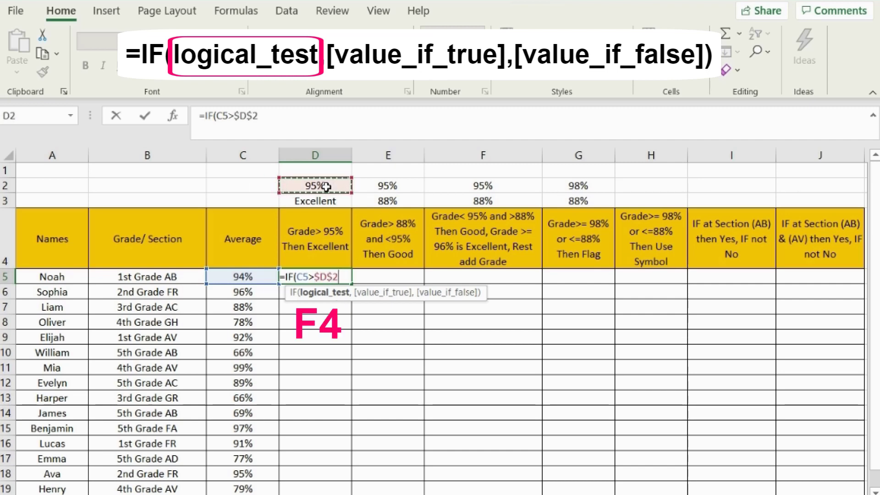
pyautogui.write(',')
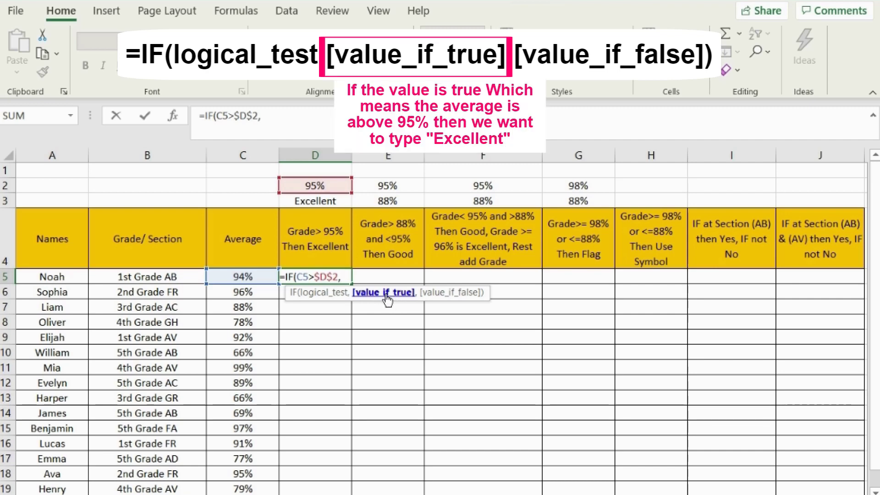
# Step: Finish D5 as =IF(C5>$D$2,$D$3,"") so it returns the D3 Excellent label or blank
pyautogui.write('"Excellent"')
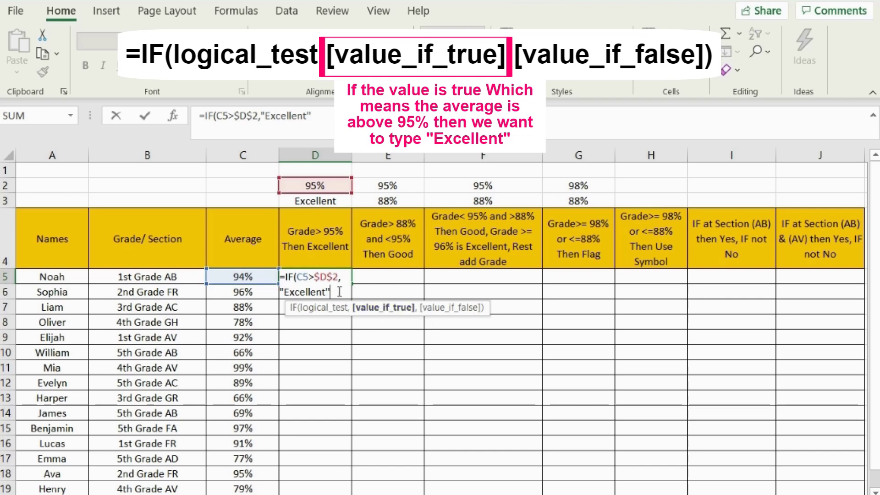
pyautogui.press('BackSpace')
pyautogui.press('BackSpace')
pyautogui.press('BackSpace')
pyautogui.press('BackSpace')
pyautogui.press('BackSpace')
pyautogui.press('BackSpace')
pyautogui.press('BackSpace')
pyautogui.press('BackSpace')
pyautogui.press('BackSpace')
pyautogui.press('BackSpace')
pyautogui.press('BackSpace')
pyautogui.write(')')
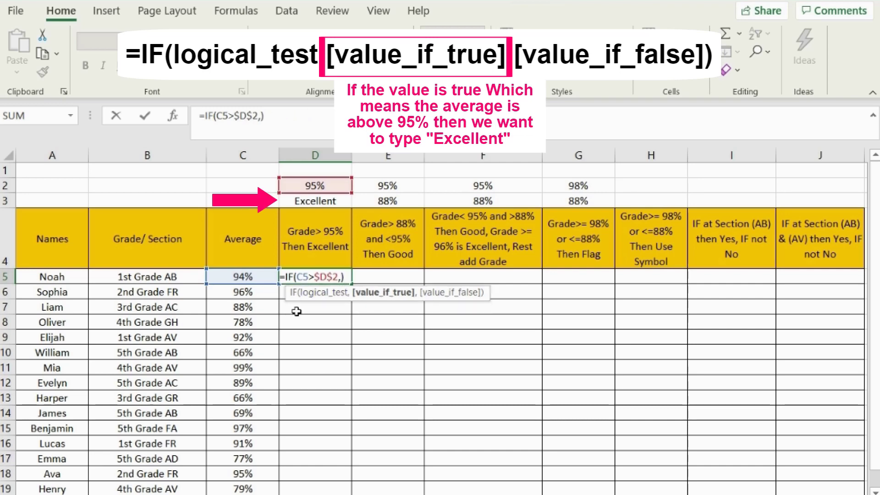
pyautogui.click(325, 200)
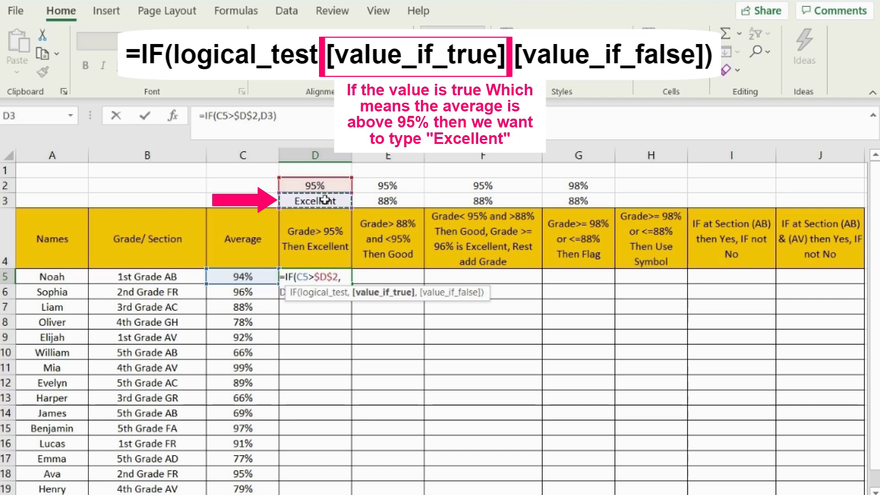
pyautogui.press('F4')
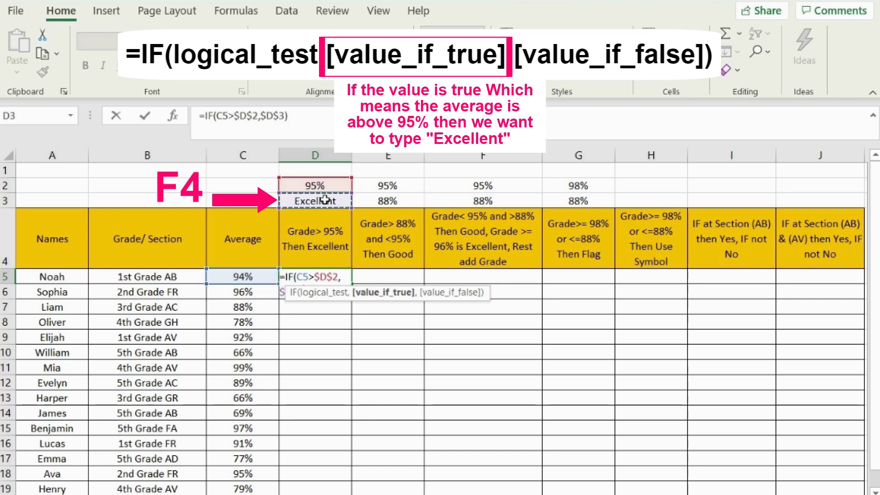
pyautogui.write(',')
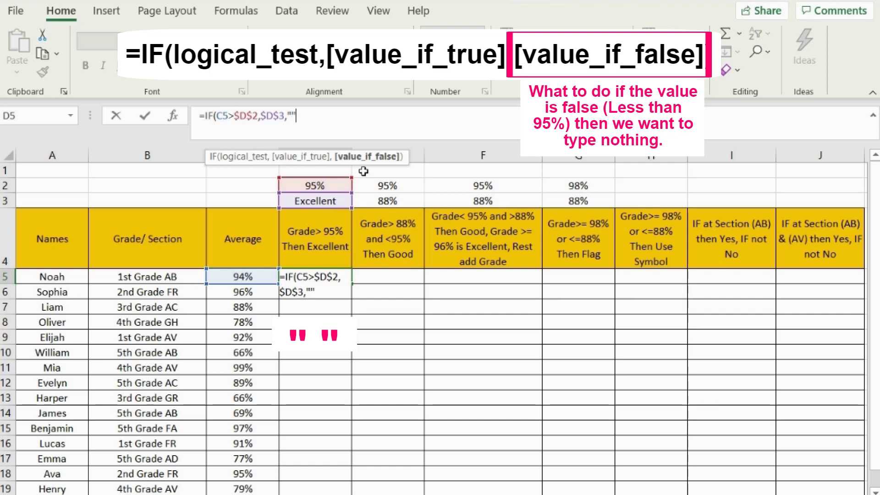
pyautogui.write(')')
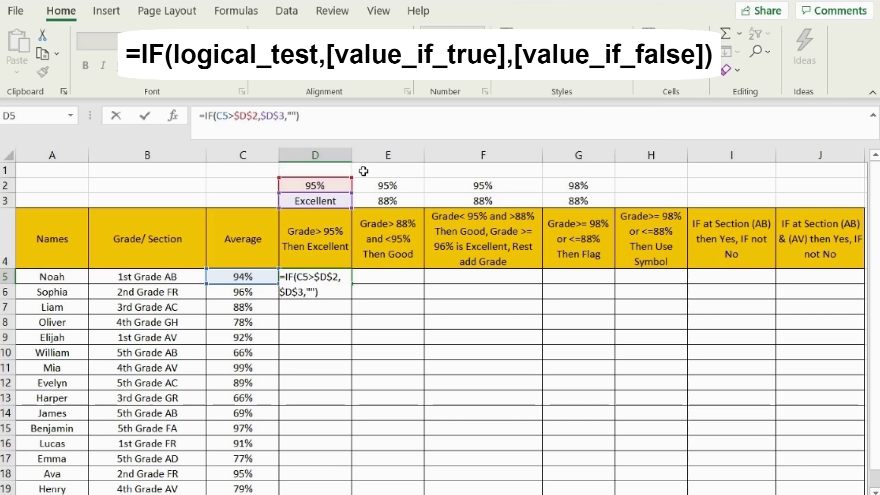
pyautogui.press('Return')
pyautogui.click(347, 278)
# Step: Fill D5's formula down to D19 and check the 96%, 99% and 97% rows marked Excellent
pyautogui.moveTo(346, 293); pyautogui.dragTo(337, 493)
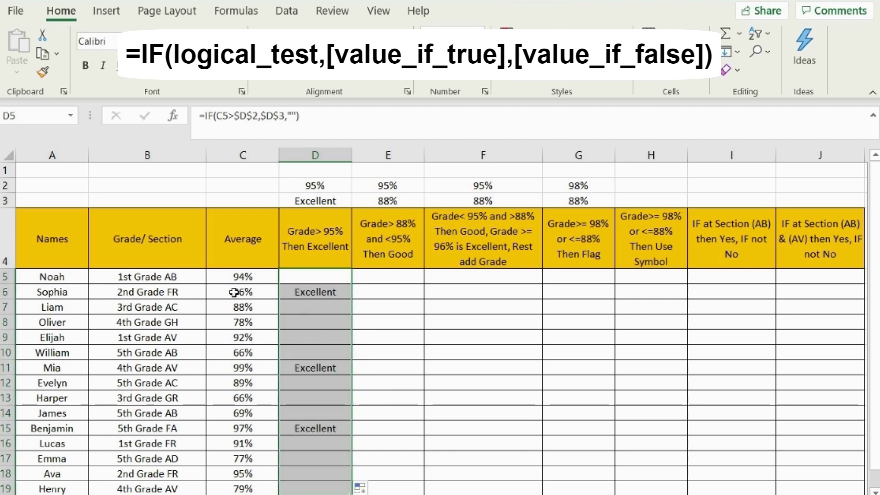
pyautogui.moveTo(233, 292); pyautogui.dragTo(305, 291)
pyautogui.moveTo(285, 368); pyautogui.dragTo(250, 369)
pyautogui.click(268, 426)
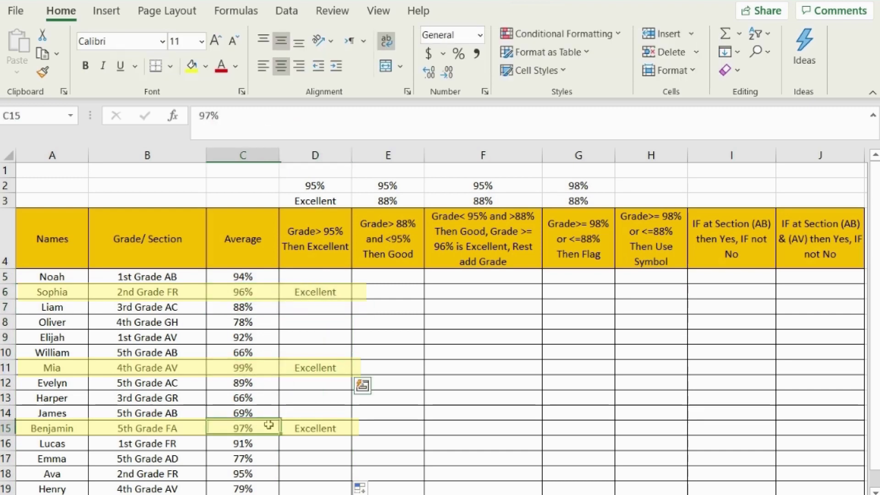
pyautogui.moveTo(268, 426); pyautogui.dragTo(294, 426)
pyautogui.click(388, 292)
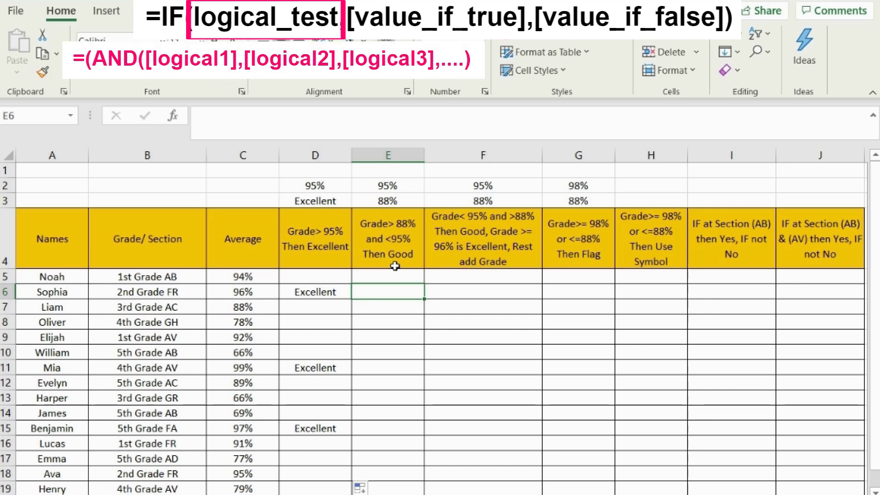
# Step: Start E5's IF(AND( test with C5 greater than the absolute $E$3 threshold
pyautogui.click(374, 275)
pyautogui.write('=IF(')
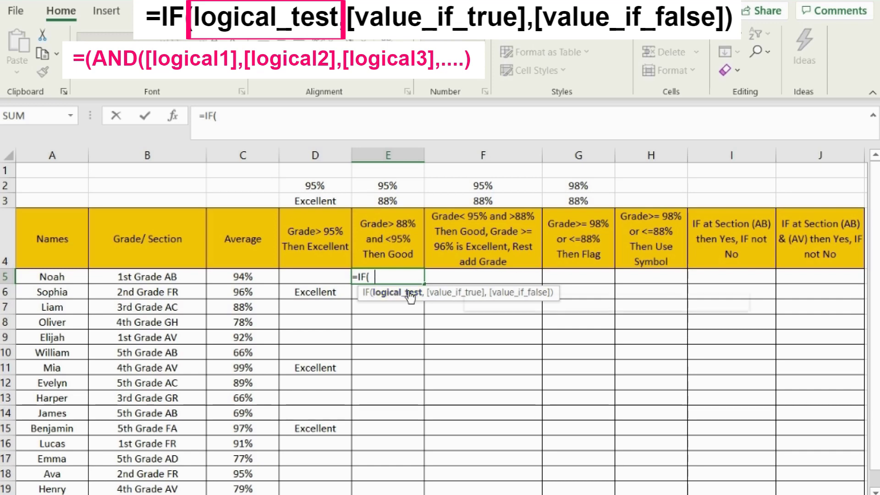
pyautogui.write('and')
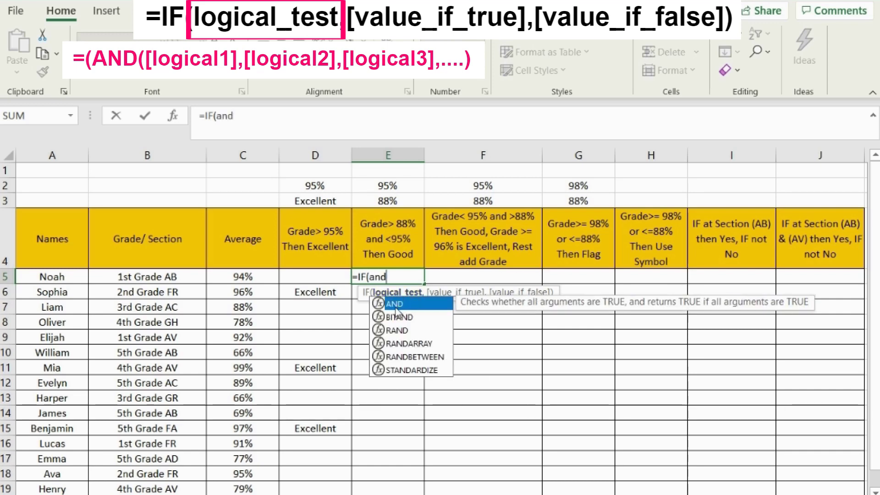
pyautogui.doubleClick(395, 306)
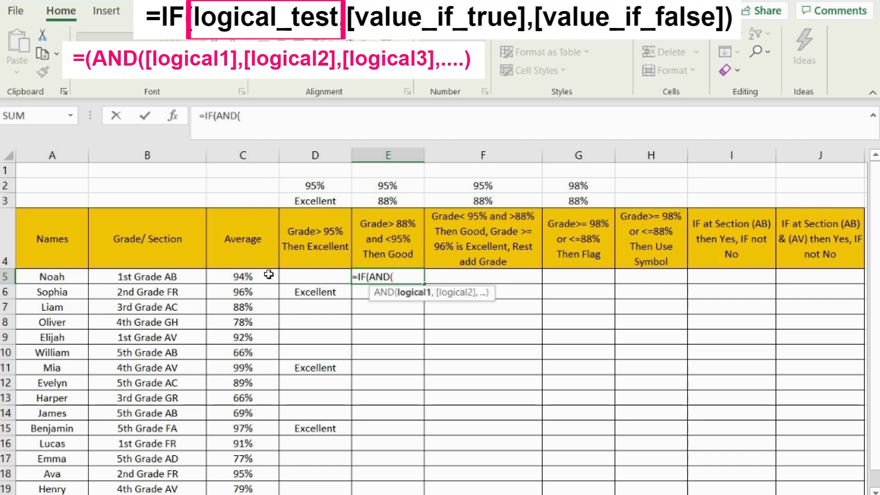
pyautogui.click(256, 276)
pyautogui.write('>')
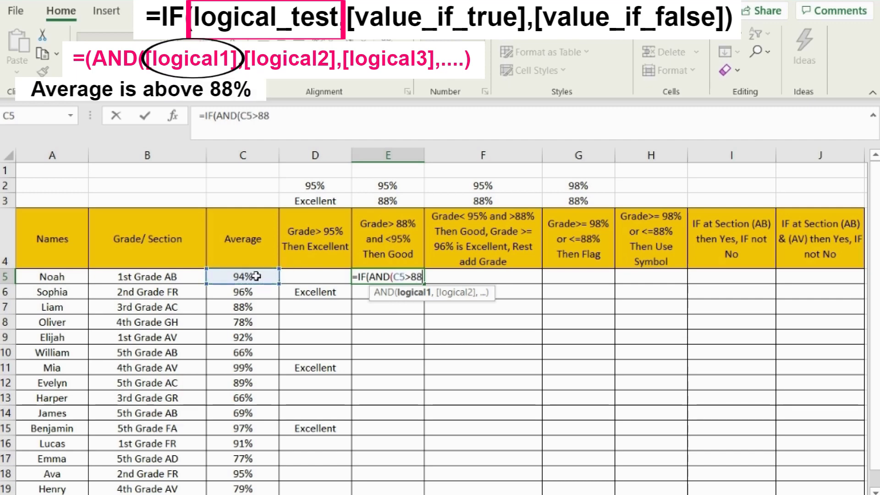
pyautogui.click(376, 202)
pyautogui.press('F4')
pyautogui.write(',')
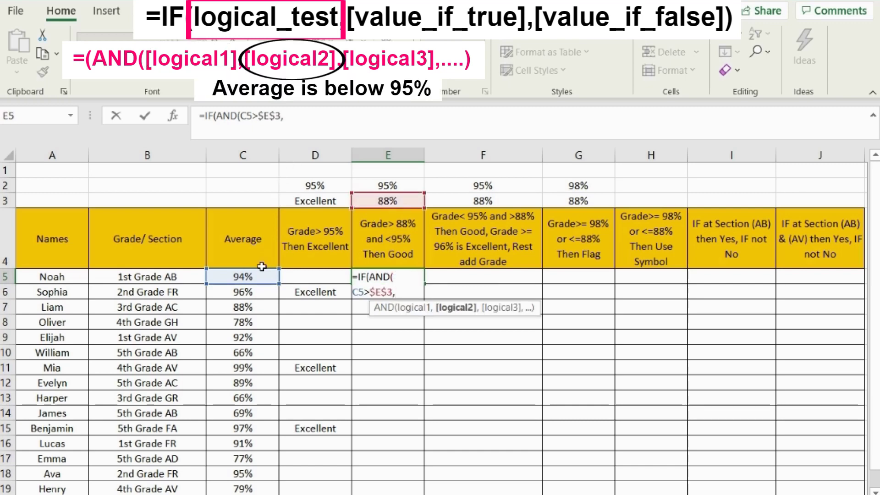
# Step: Add the C5<$E$2 condition and the "Goog"/blank results, then enter the formula
pyautogui.click(250, 277)
pyautogui.write('<')
pyautogui.click(397, 185)
pyautogui.press('F4')
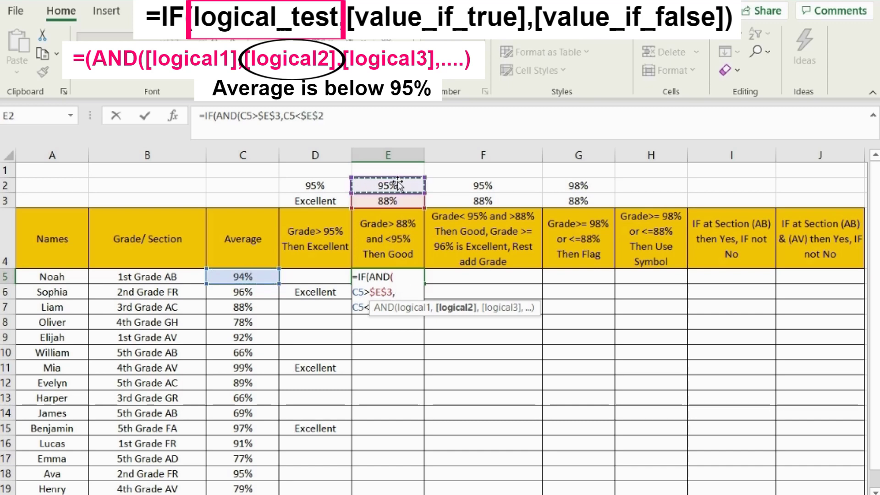
pyautogui.write(')')
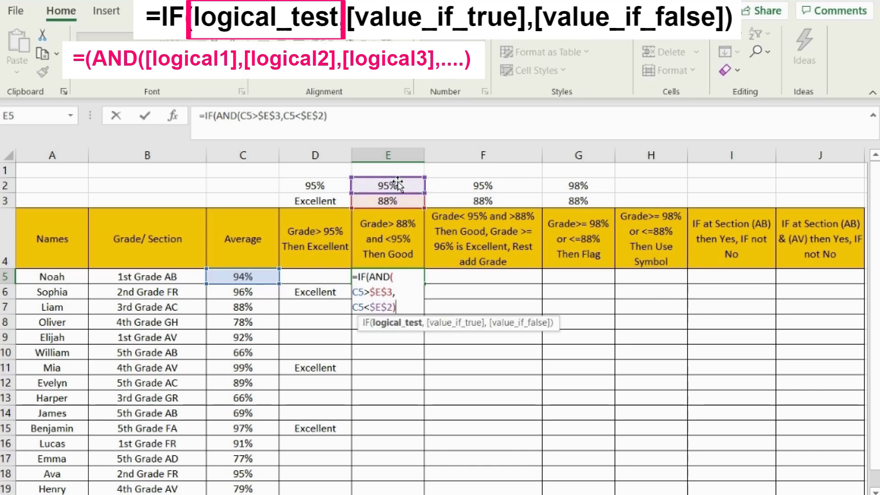
pyautogui.write(',')
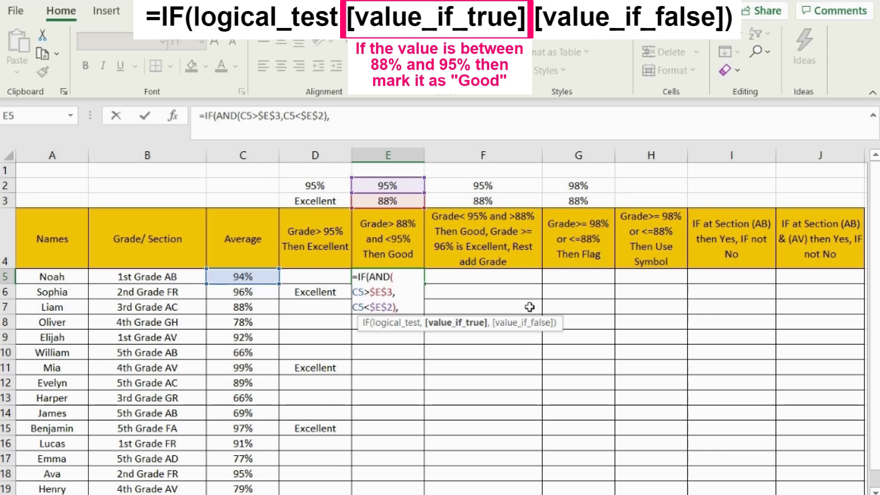
pyautogui.write('"Goog",')
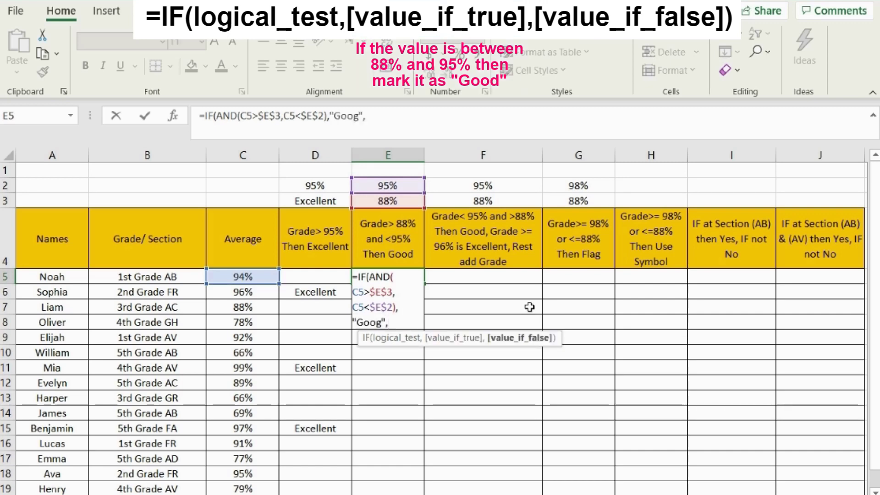
pyautogui.write('"')
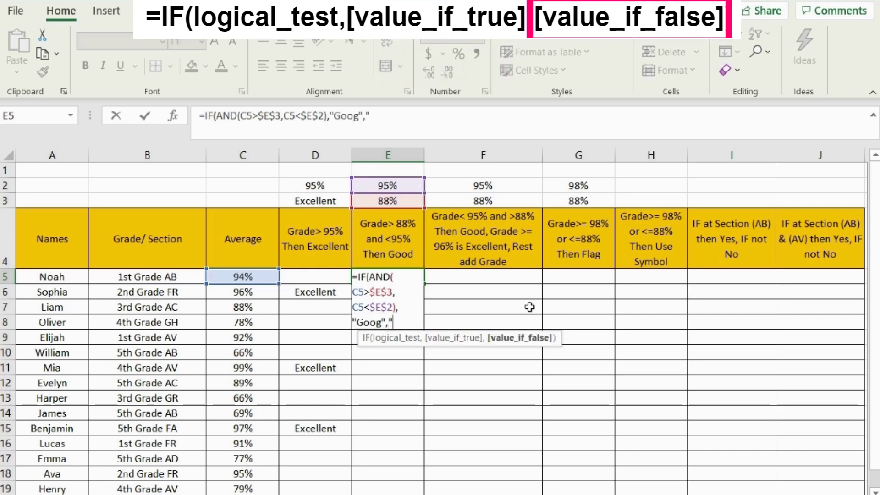
pyautogui.write('"')
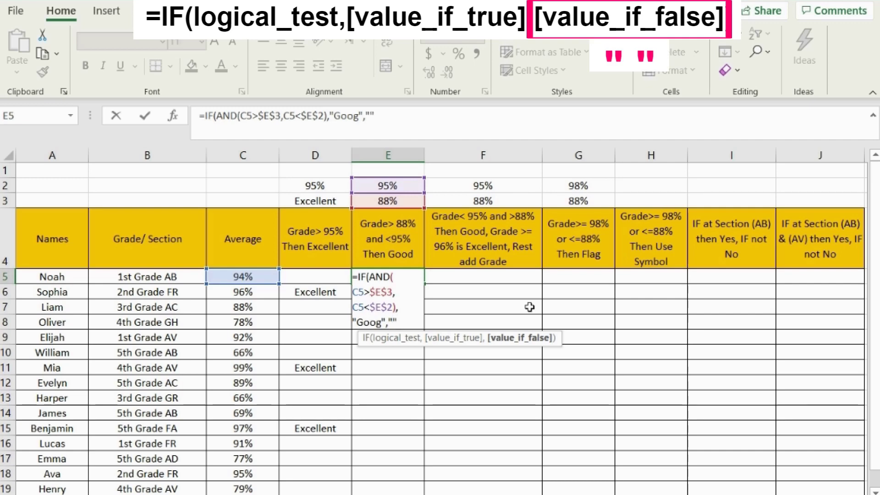
pyautogui.write(')')
pyautogui.press('Return')
# Step: Correct the typo in E5's formula so the label reads Good
pyautogui.doubleClick(387, 277)
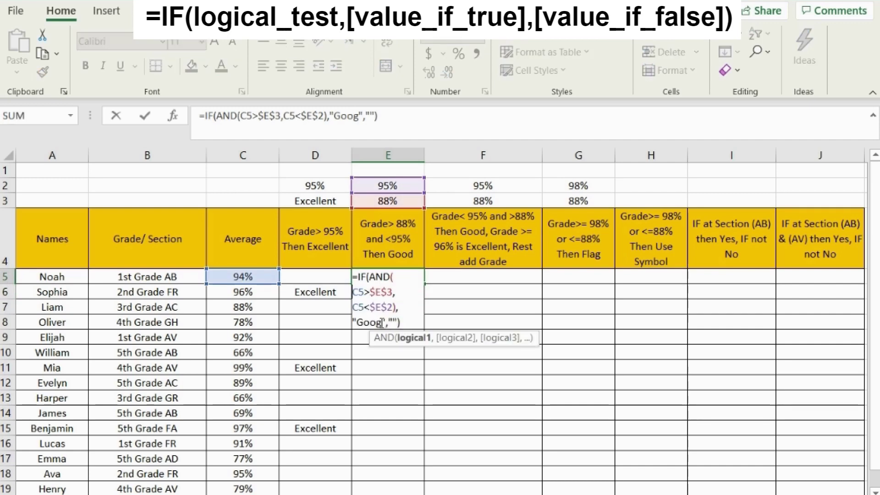
pyautogui.click(379, 323)
pyautogui.press('BackSpace')
pyautogui.write('d')
pyautogui.press('Return')
pyautogui.click(418, 280)
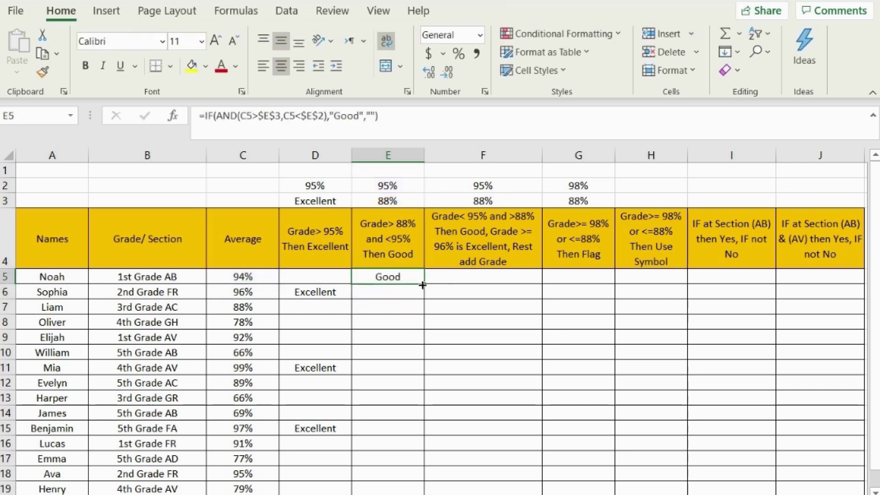
pyautogui.moveTo(423, 285)
pyautogui.mouseDown()
pyautogui.moveTo(369, 413)
pyautogui.moveTo(363, 489)
pyautogui.mouseUp()
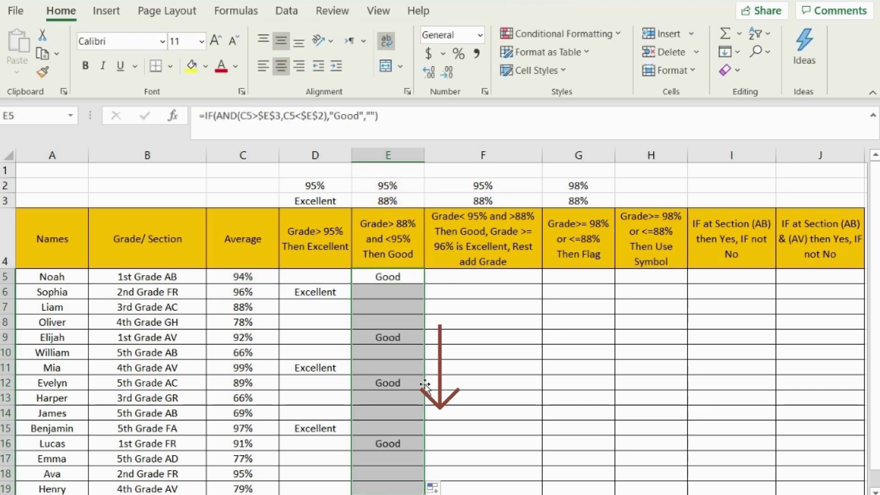
pyautogui.moveTo(386, 336); pyautogui.dragTo(252, 340)
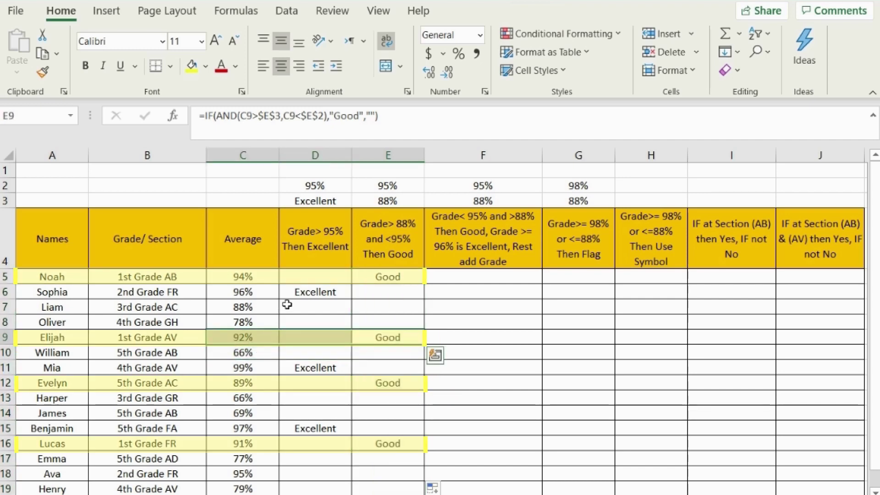
pyautogui.moveTo(388, 443); pyautogui.dragTo(243, 443)
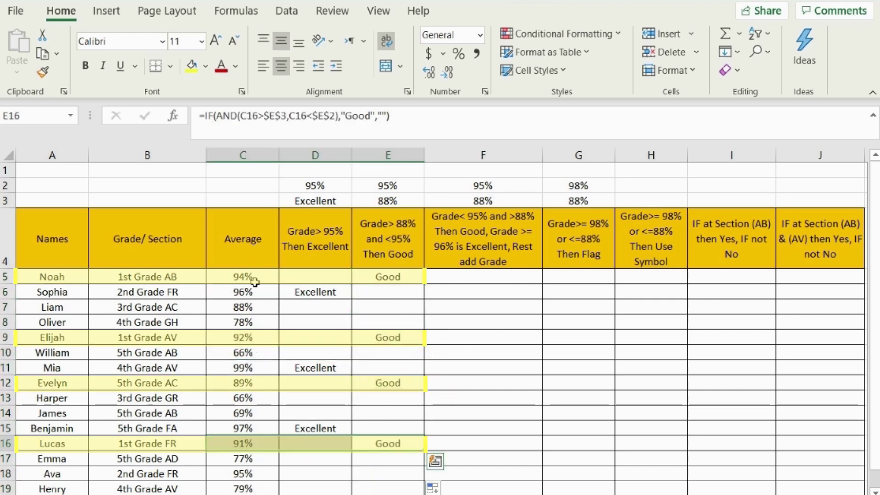
pyautogui.click(383, 281)
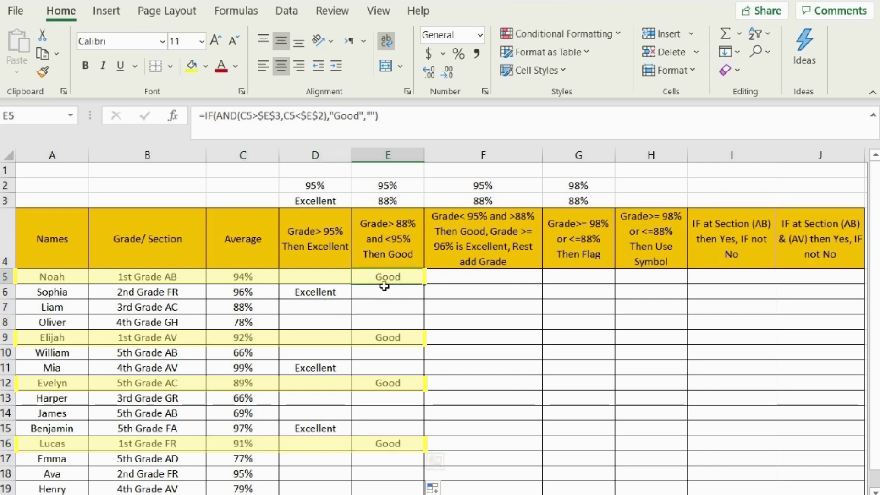
pyautogui.moveTo(385, 286); pyautogui.dragTo(375, 475)
pyautogui.click(484, 249)
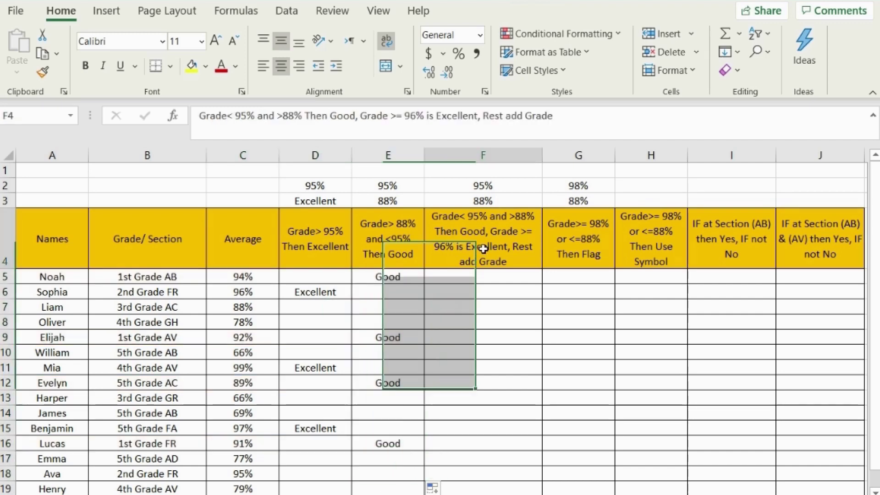
pyautogui.click(488, 276)
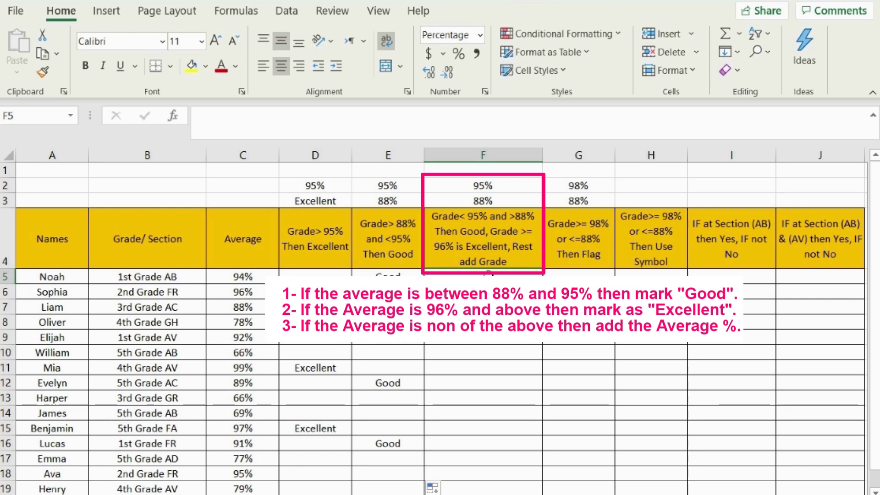
# Step: Review the E4 and F4 rule headers and the empty results range in column F
pyautogui.click(408, 266)
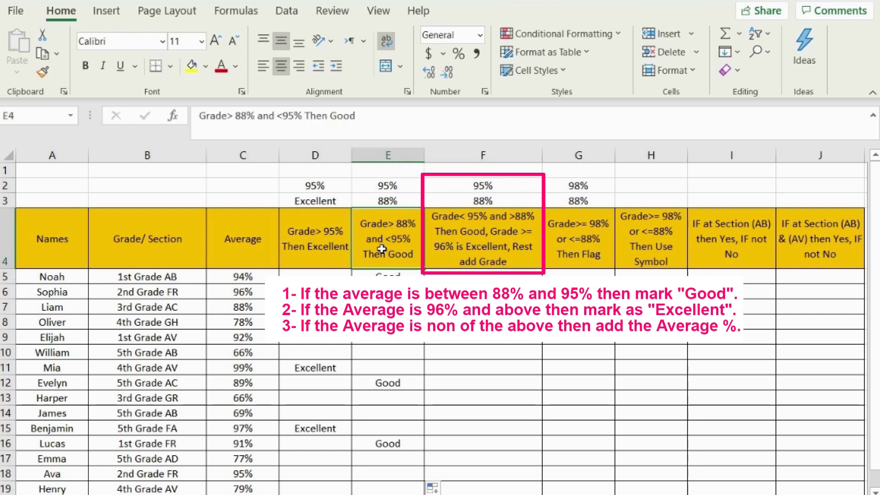
pyautogui.click(510, 248)
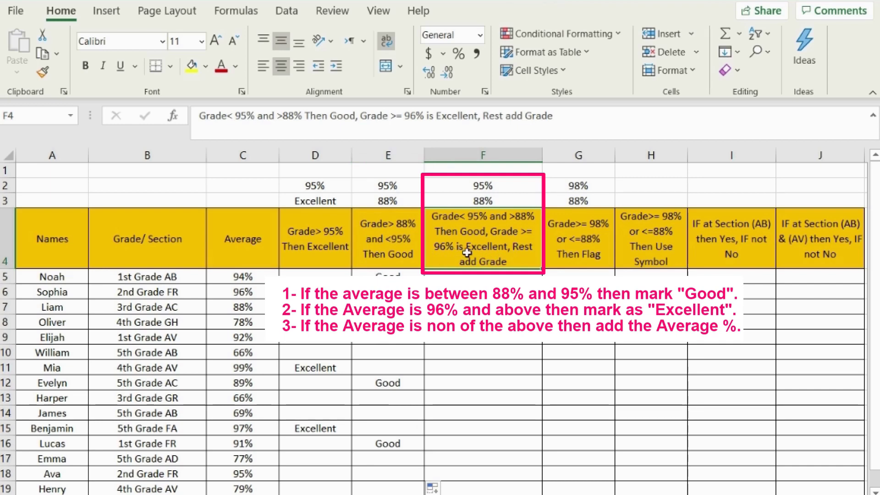
pyautogui.press('Return')
pyautogui.moveTo(483, 277); pyautogui.dragTo(465, 425)
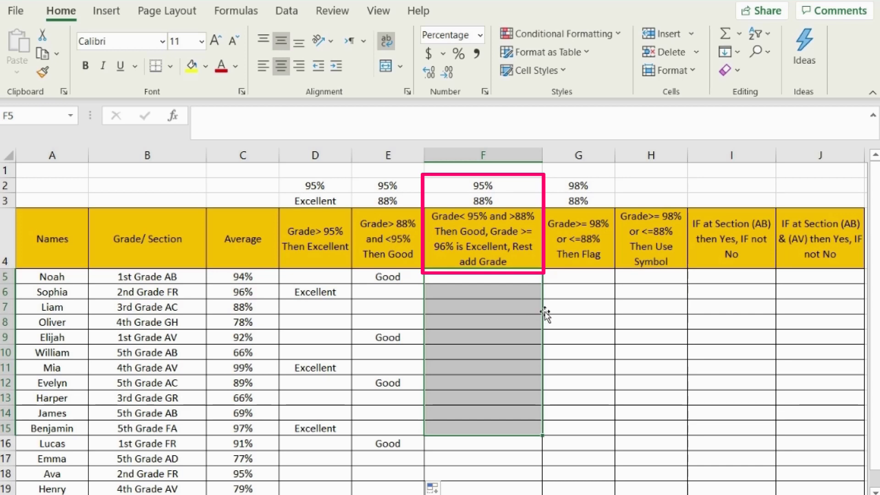
pyautogui.click(504, 280)
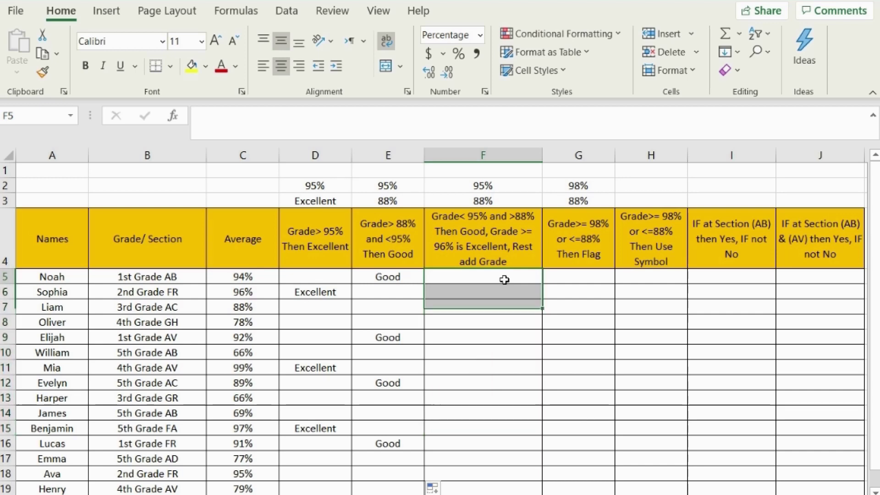
# Step: Copy E5's Good formula into F5 and repoint its thresholds to F2 and F3
pyautogui.click(391, 279)
pyautogui.hotkey('ctrl', 'c')
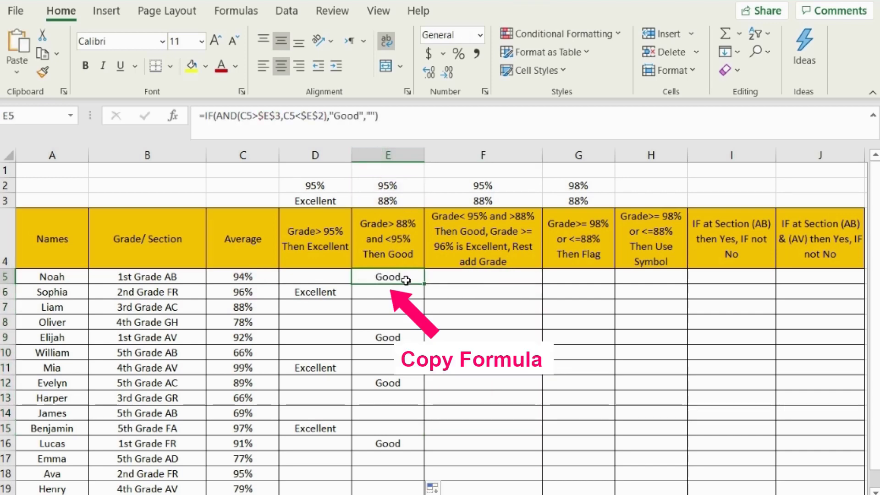
pyautogui.doubleClick(460, 278)
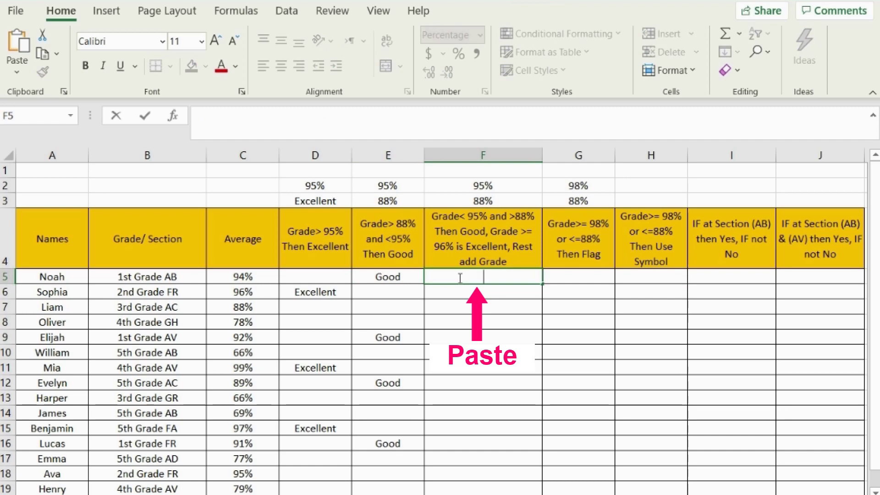
pyautogui.hotkey('ctrl', 'v')
pyautogui.moveTo(425, 177); pyautogui.dragTo(404, 174)
pyautogui.moveTo(451, 209); pyautogui.dragTo(454, 209)
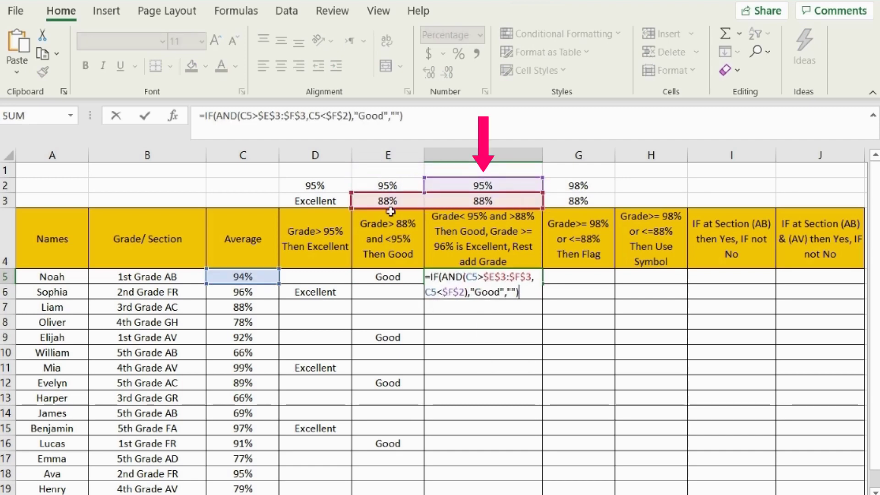
pyautogui.moveTo(356, 195); pyautogui.dragTo(402, 187)
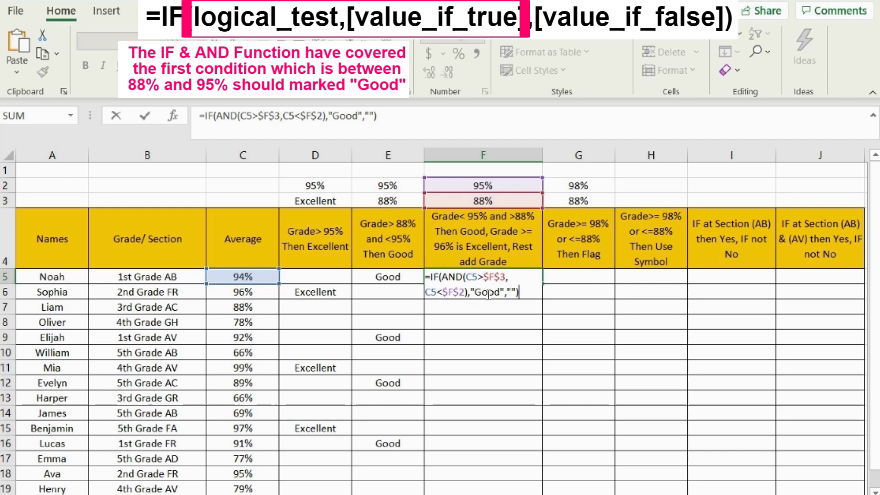
# Step: Replace the blank result with IF(C5>=96%,"Excellent",C5) and commit F5's nested formula
pyautogui.click(512, 292)
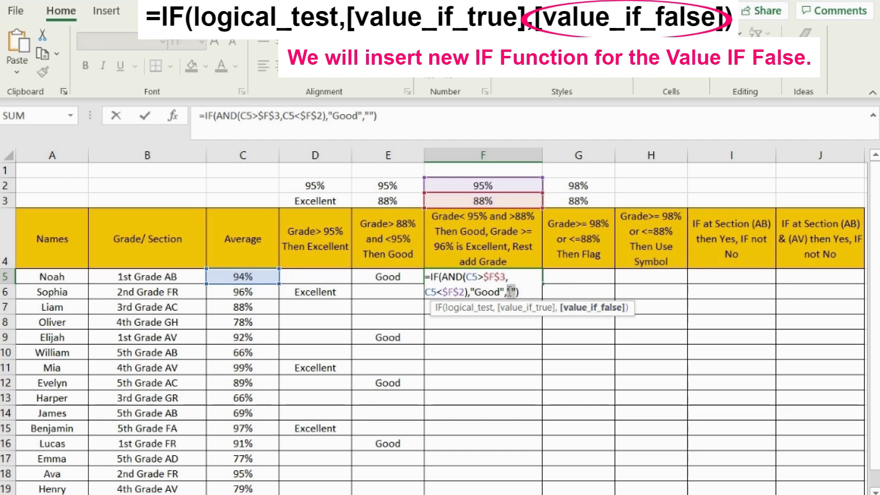
pyautogui.write('IF(')
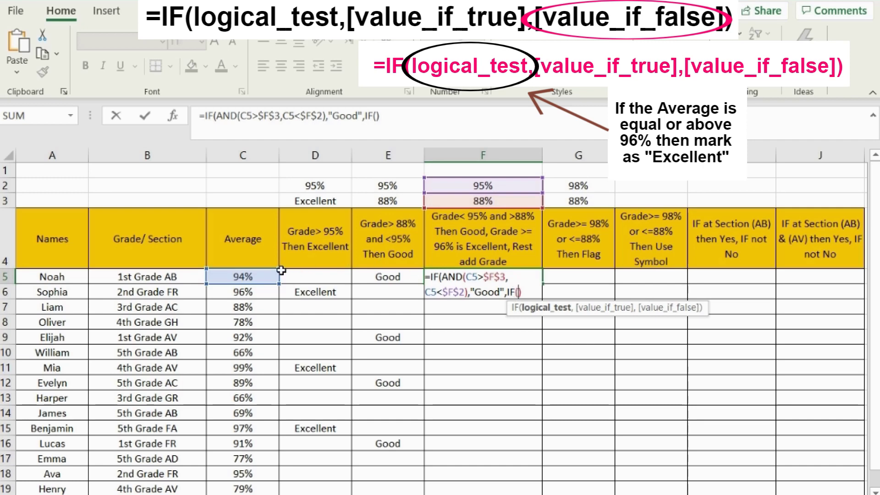
pyautogui.click(253, 275)
pyautogui.write('>')
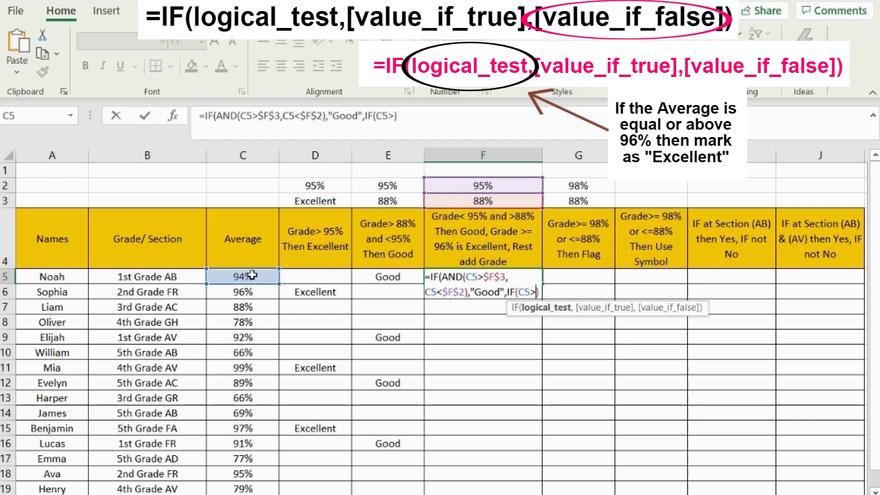
pyautogui.write('=96%')
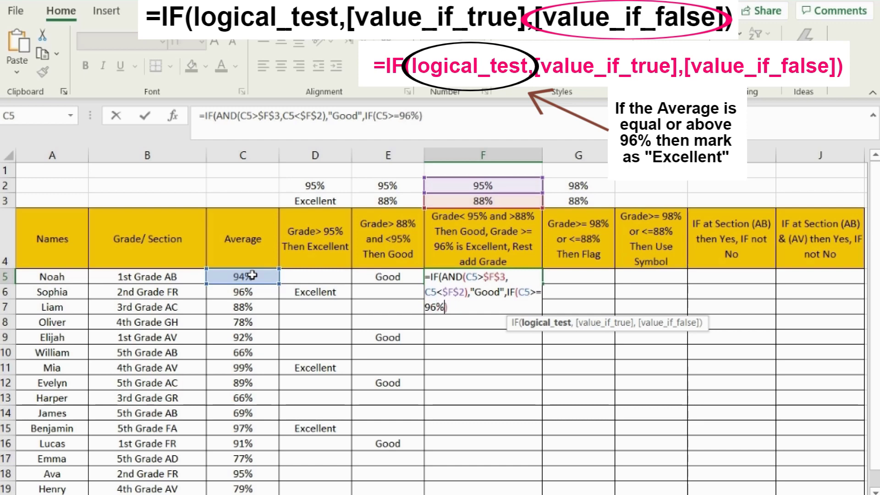
pyautogui.write(',"Excellent"')
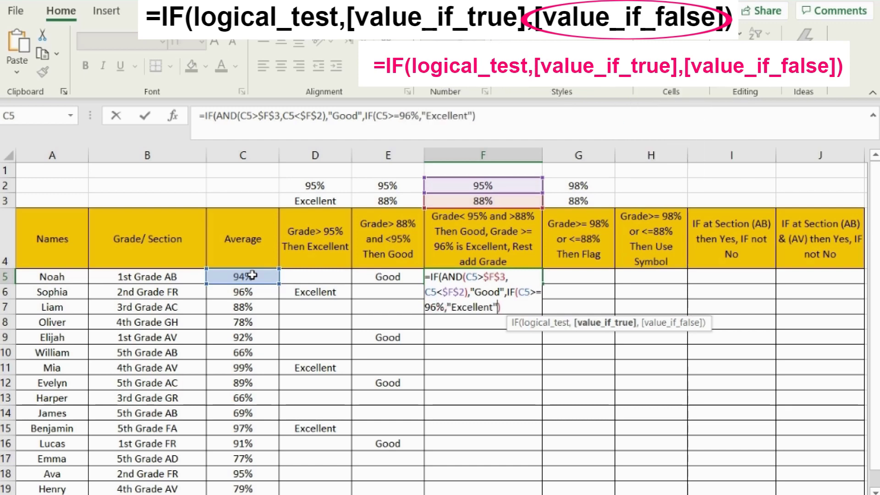
pyautogui.write(',')
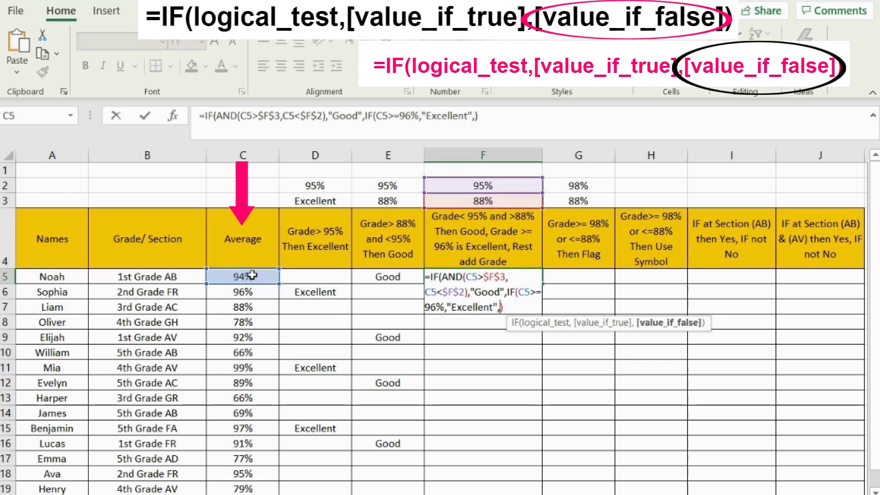
pyautogui.click(255, 276)
pyautogui.write(')')
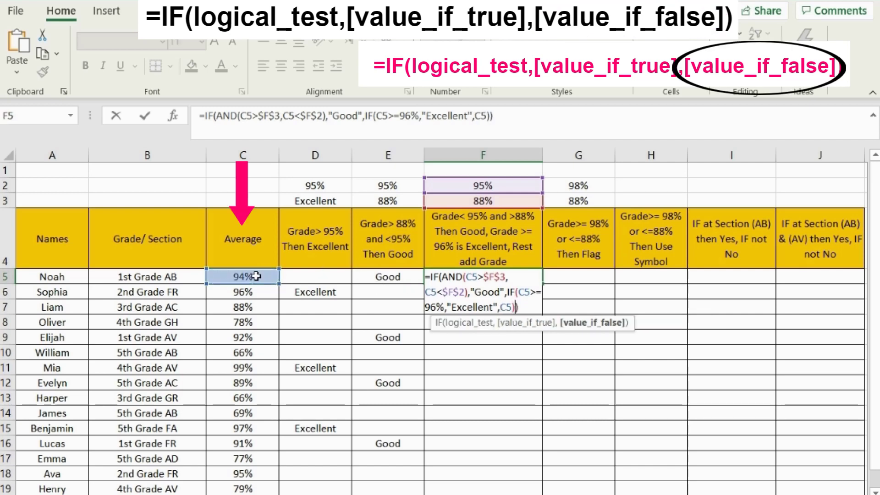
pyautogui.hotkey('ctrl', 'Return')
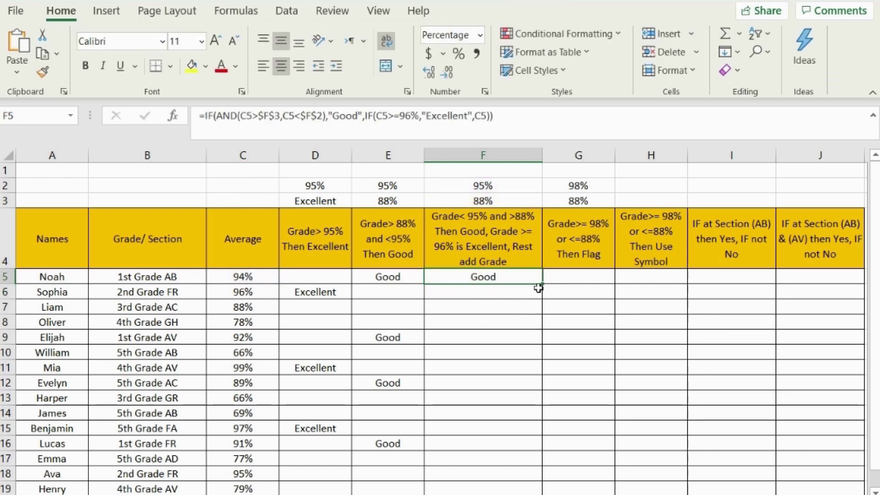
# Step: Fill F5's nested formula down to row 19 and check rows showing raw averages like 88%, 78%, 66%
pyautogui.moveTo(544, 284); pyautogui.dragTo(543, 490)
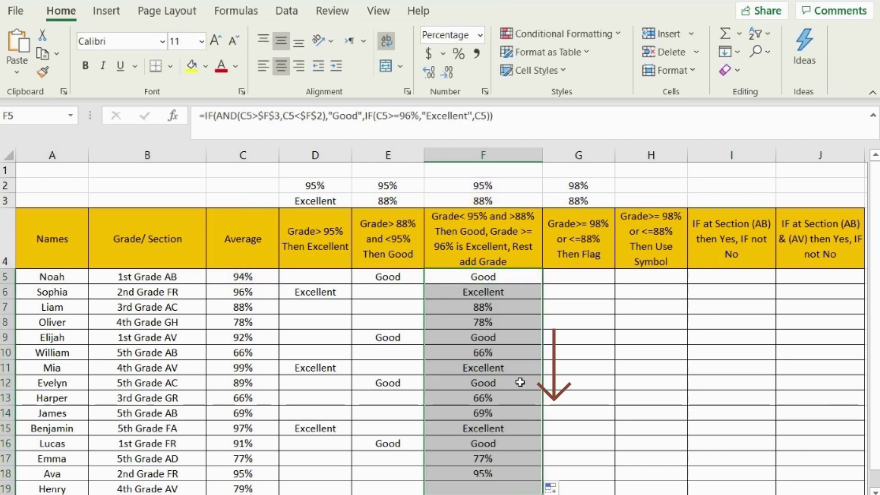
pyautogui.moveTo(487, 277); pyautogui.dragTo(480, 327)
pyautogui.click(495, 237)
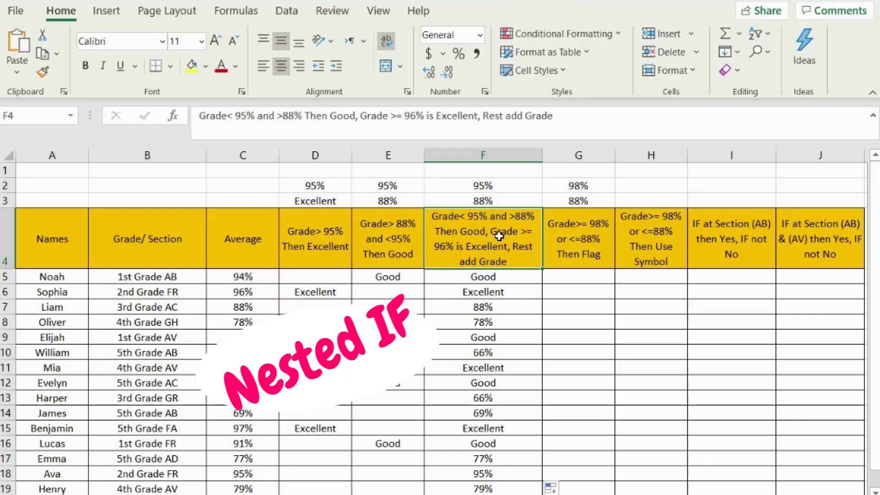
pyautogui.press('Down')
pyautogui.press('Right')
pyautogui.press('Right')
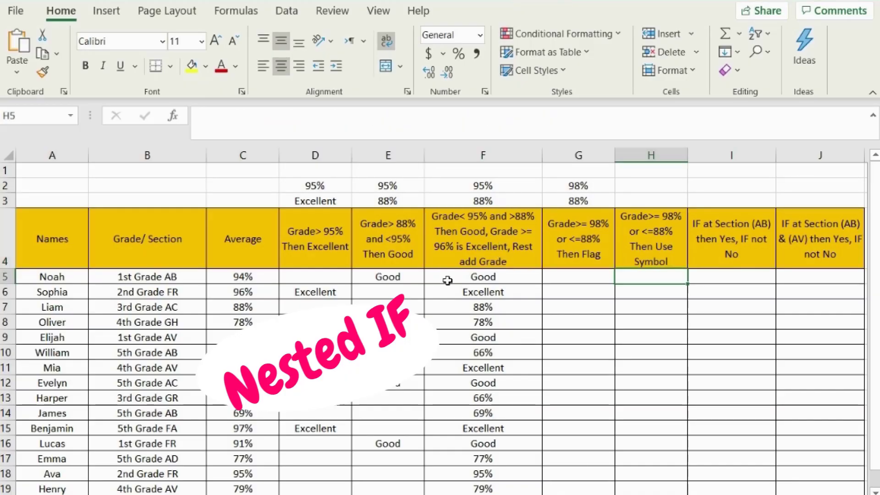
pyautogui.press('Up')
pyautogui.press('Left')
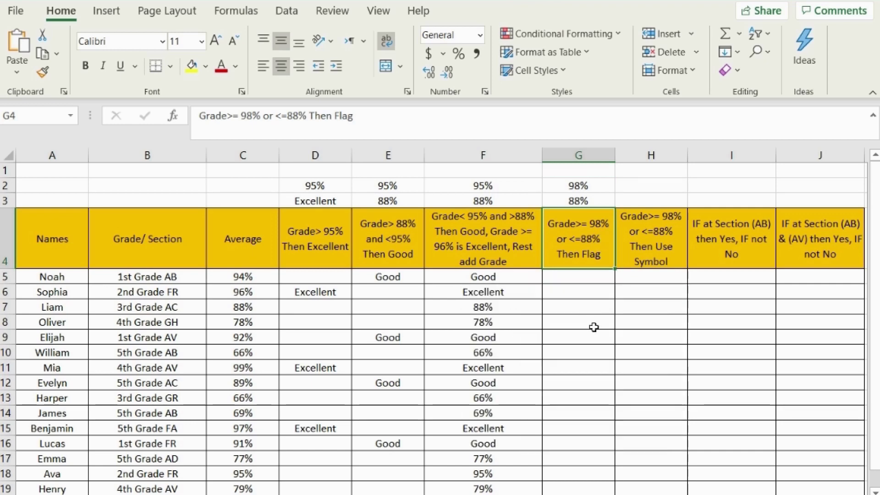
# Step: Start G5's IF(OR( test with C5 at or below the absolute $G$3 threshold
pyautogui.click(585, 281)
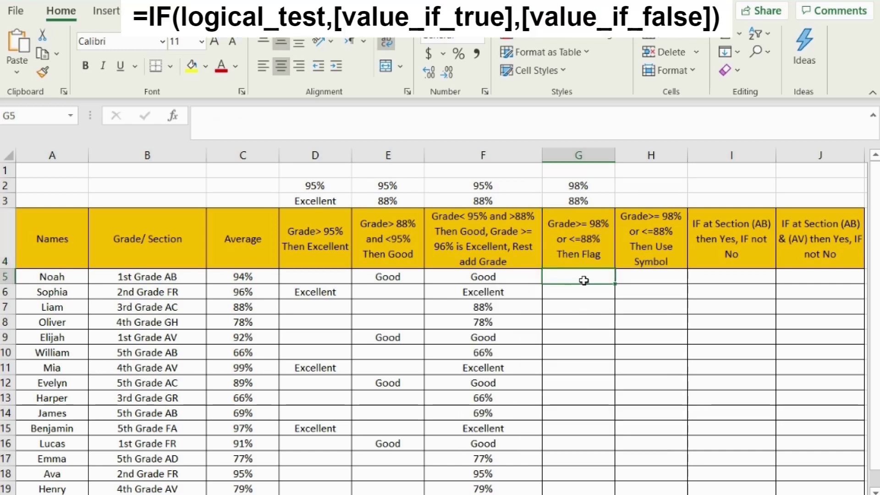
pyautogui.write('=IF(')
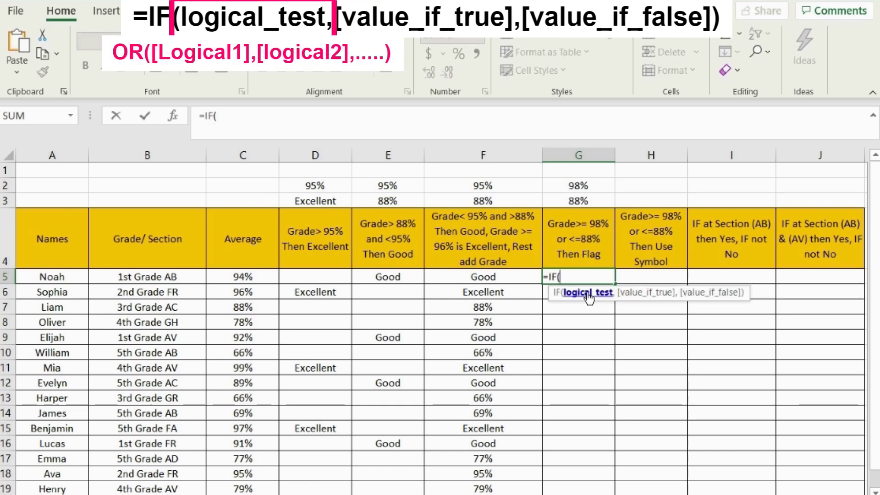
pyautogui.write('or')
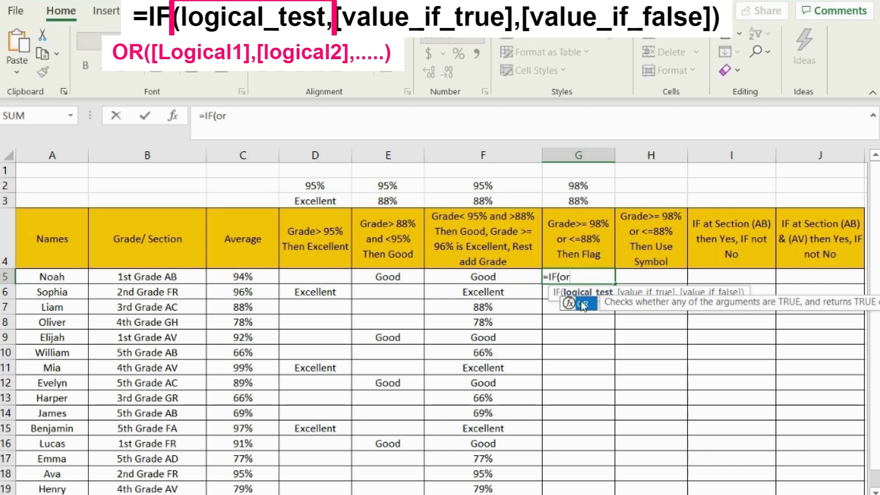
pyautogui.doubleClick(582, 303)
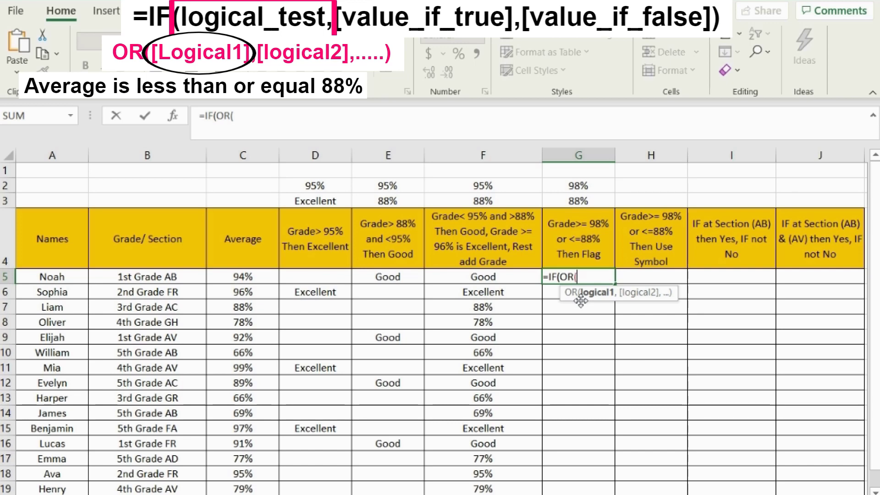
pyautogui.click(243, 274)
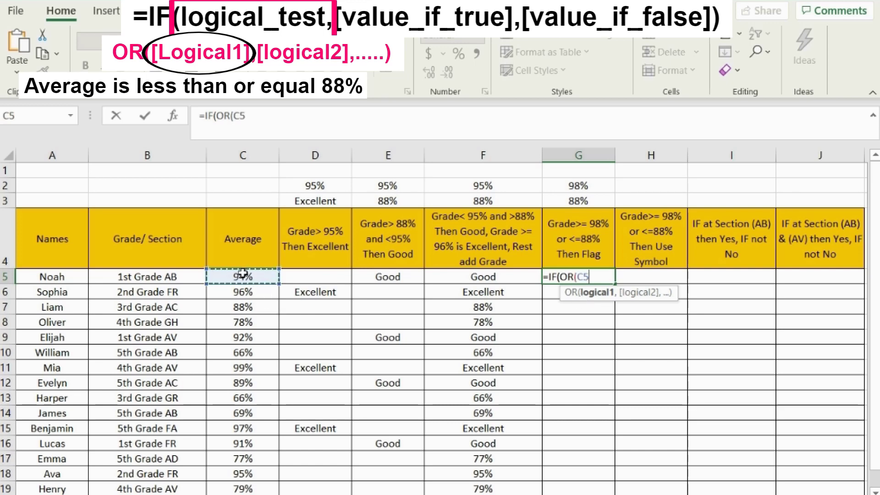
pyautogui.write('=<')
pyautogui.click(576, 201)
pyautogui.press('F4')
pyautogui.write(',')
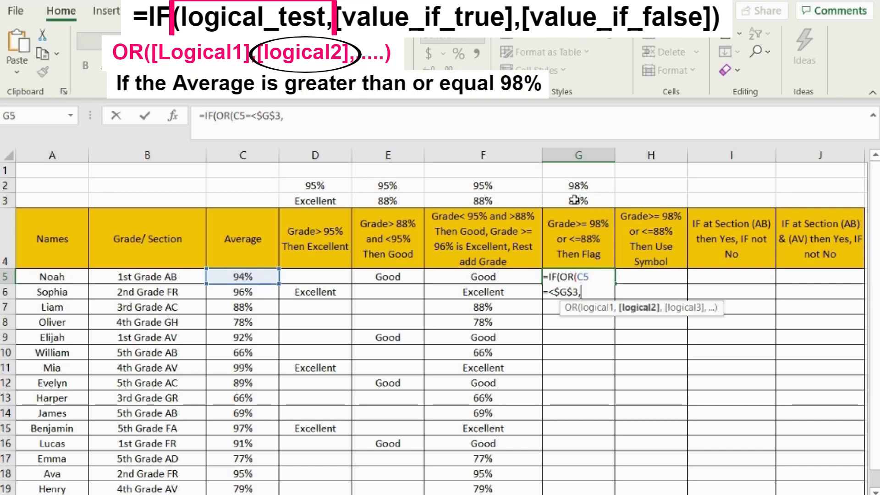
# Step: Add the C5>=$G$2 condition with Attention or blank results and commit G5's formula
pyautogui.click(256, 278)
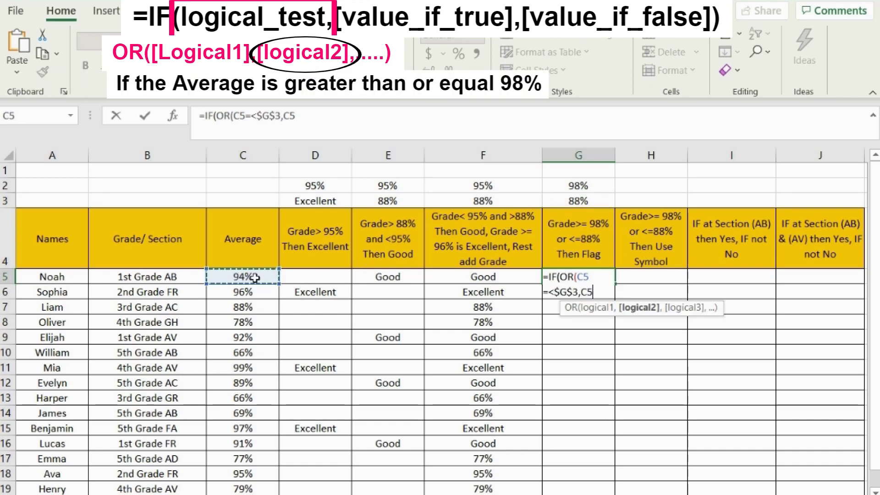
pyautogui.write('>=')
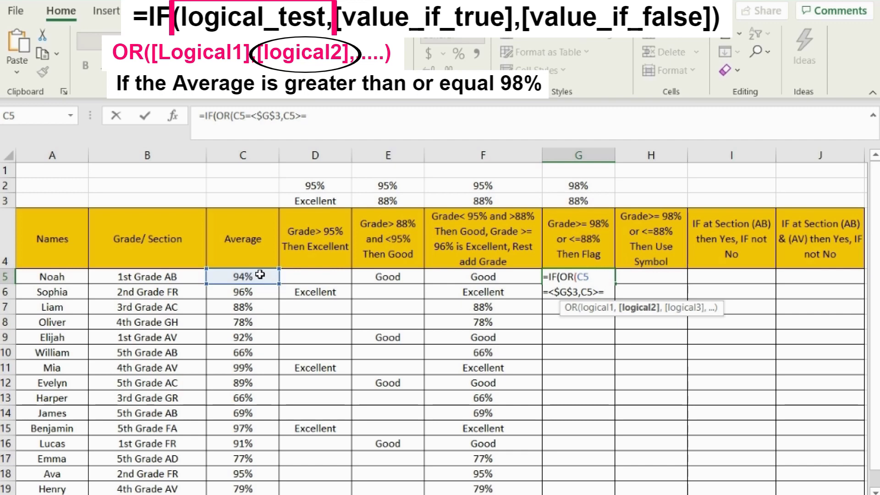
pyautogui.click(578, 186)
pyautogui.press('F4')
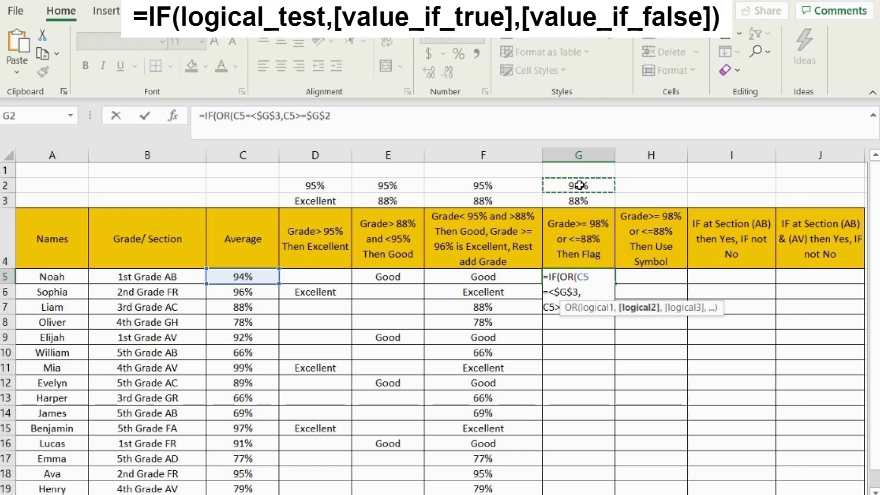
pyautogui.write(')')
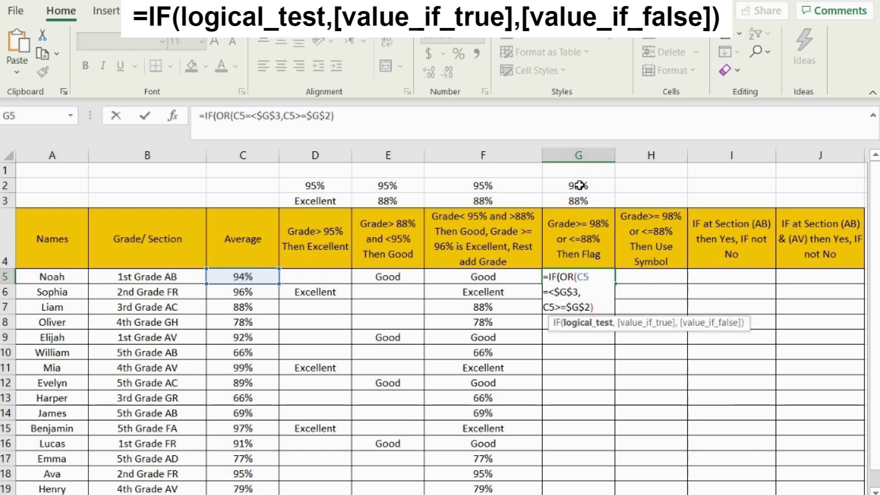
pyautogui.write(',')
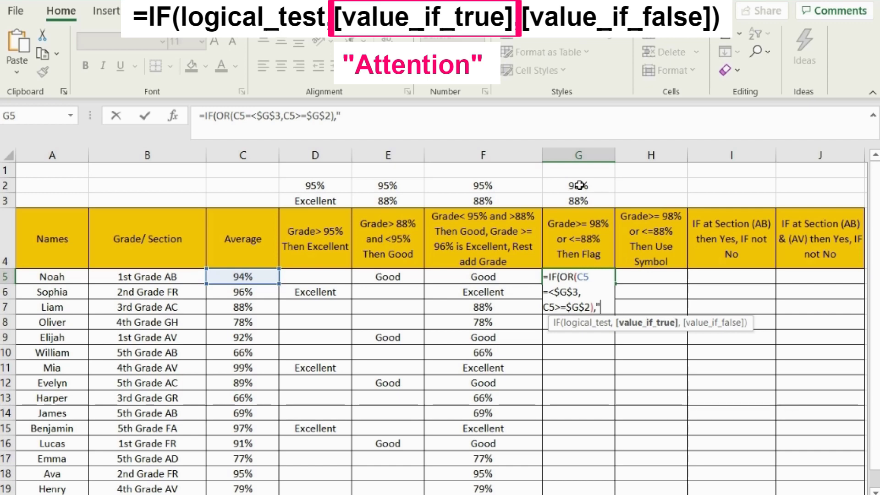
pyautogui.write('Attention",')
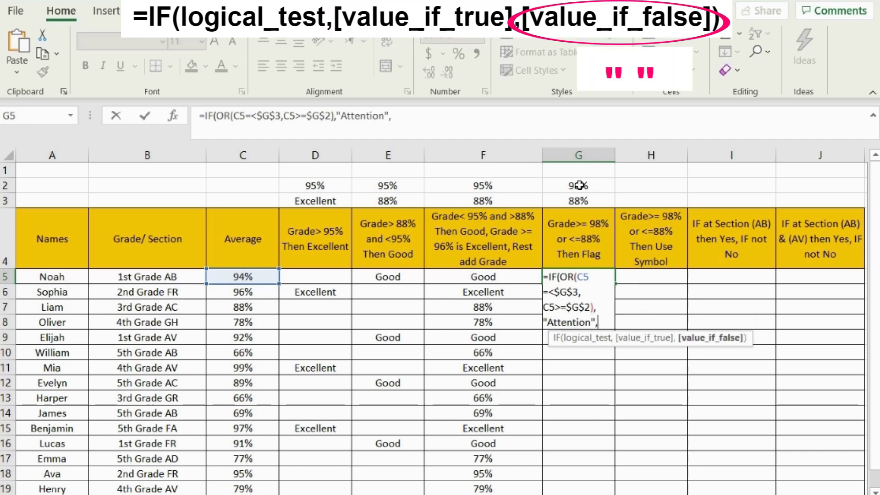
pyautogui.write('"")')
pyautogui.press('Return')
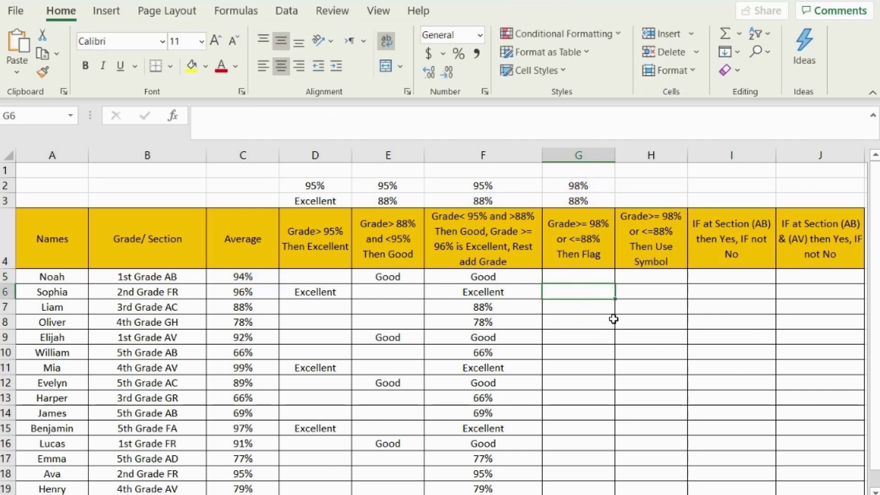
# Step: Fill G5's Attention formula down to G19 and check the flagged Liam and Oliver rows
pyautogui.press('Up')
pyautogui.moveTo(615, 284); pyautogui.dragTo(584, 491)
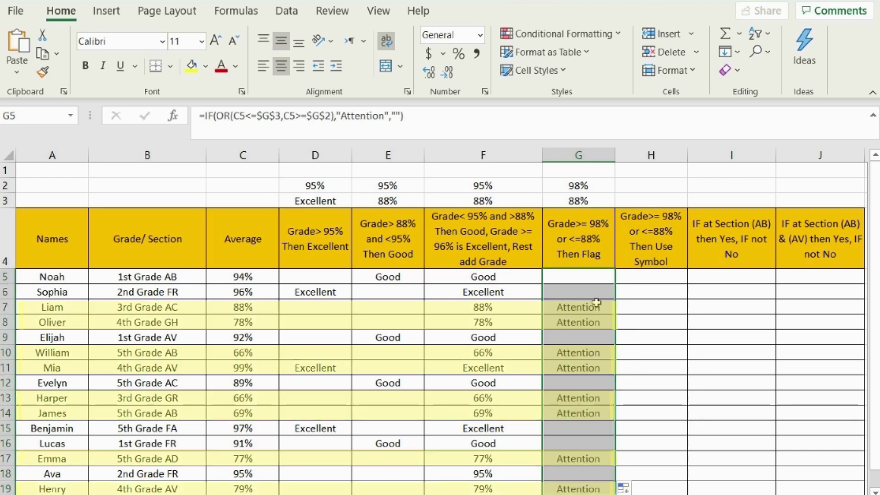
pyautogui.moveTo(593, 305); pyautogui.dragTo(263, 322)
# Step: Insert a black diamond ♦ into H2 via the Symbol dialog
pyautogui.moveTo(590, 362); pyautogui.dragTo(259, 366)
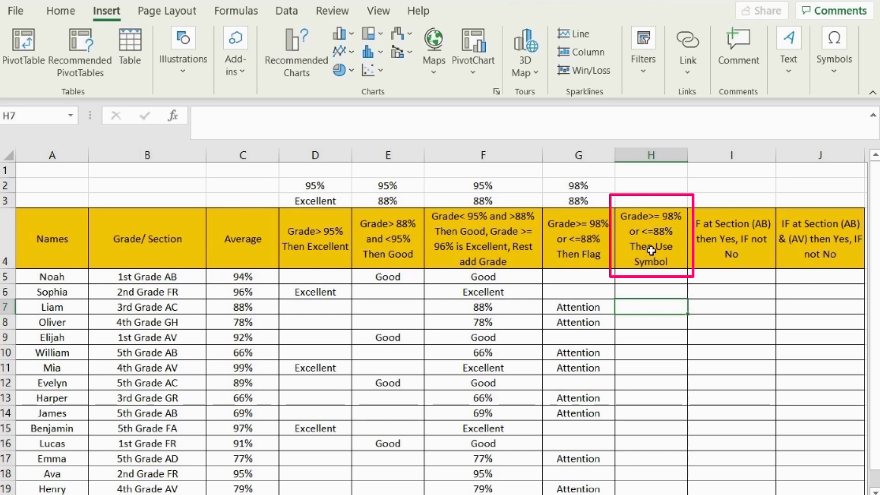
pyautogui.click(579, 307)
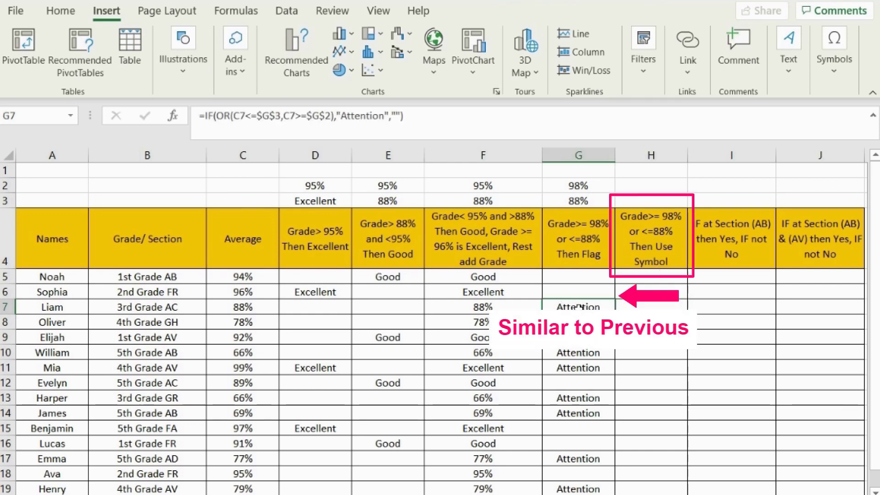
pyautogui.click(654, 192)
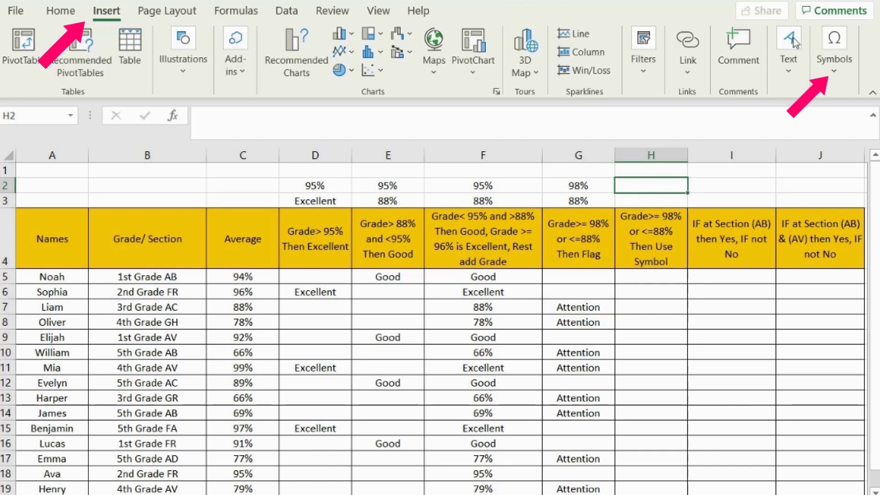
pyautogui.click(839, 51)
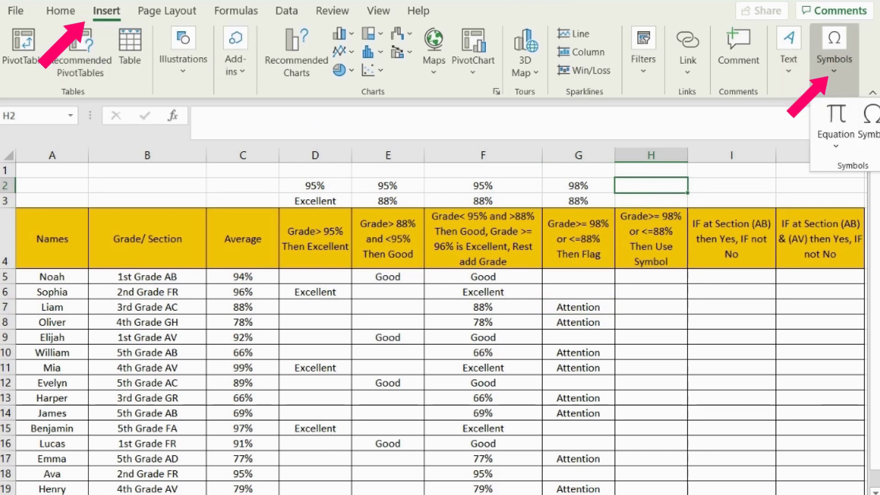
pyautogui.click(872, 131)
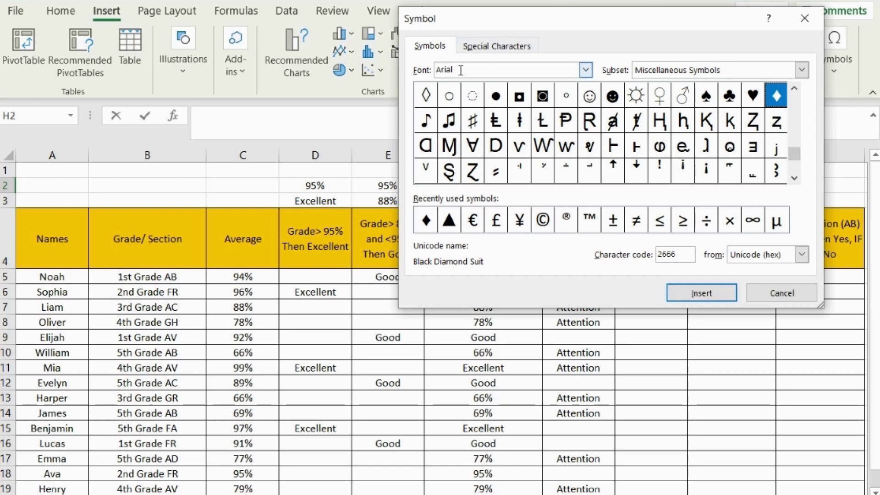
pyautogui.click(426, 223)
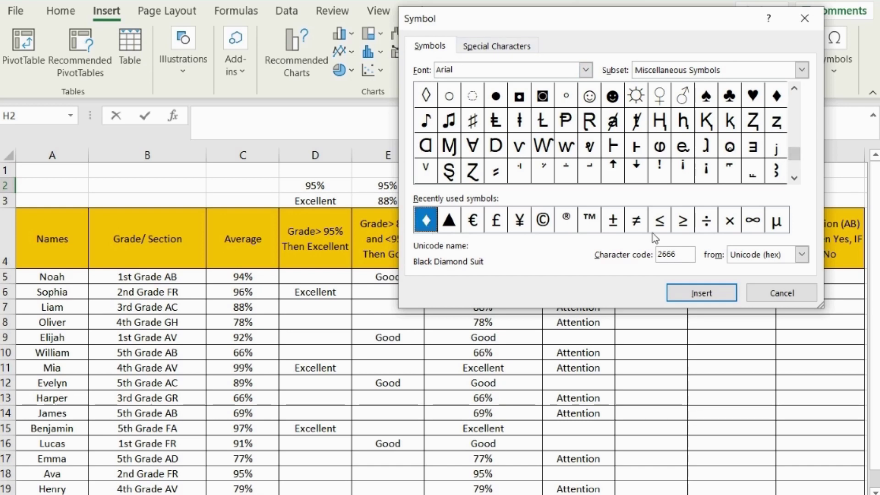
pyautogui.click(703, 296)
pyautogui.click(785, 294)
pyautogui.press('Return')
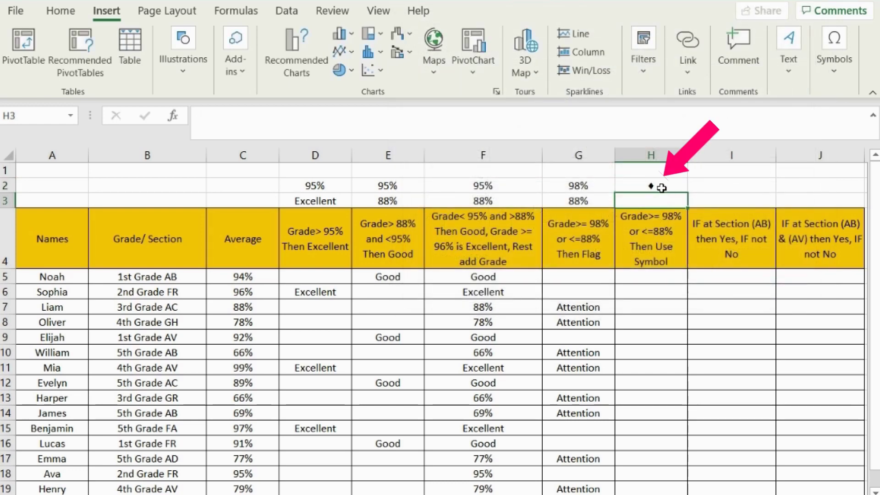
pyautogui.click(661, 186)
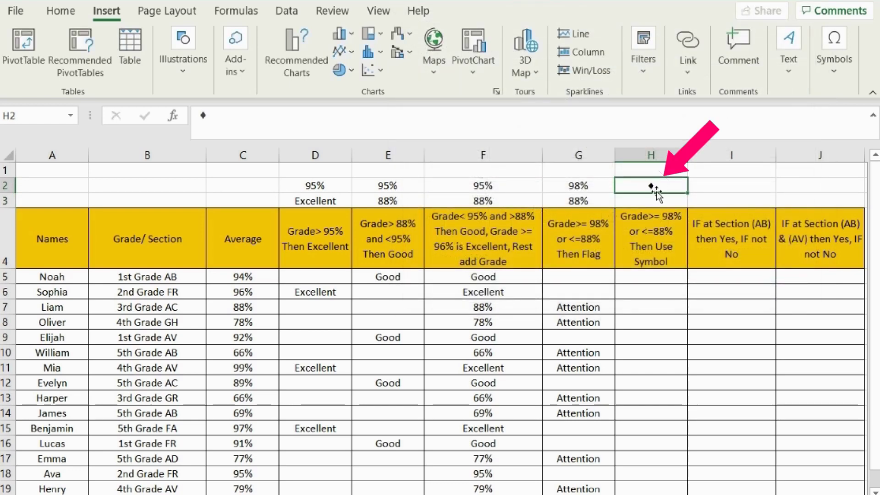
# Step: Copy G5's Attention formula text into cell H5
pyautogui.click(590, 274)
pyautogui.moveTo(403, 115); pyautogui.dragTo(199, 116)
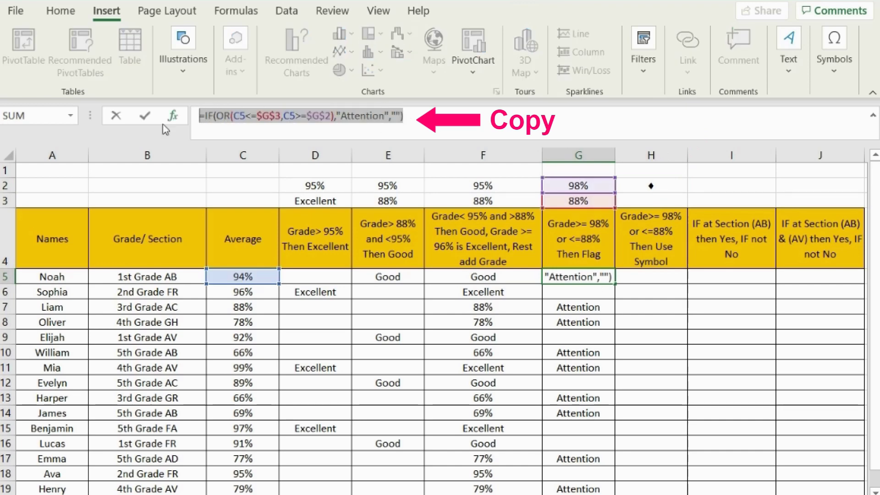
pyautogui.hotkey('ctrl', 'c')
pyautogui.press('Escape')
pyautogui.click(660, 276)
pyautogui.doubleClick(660, 277)
pyautogui.hotkey('ctrl', 'v')
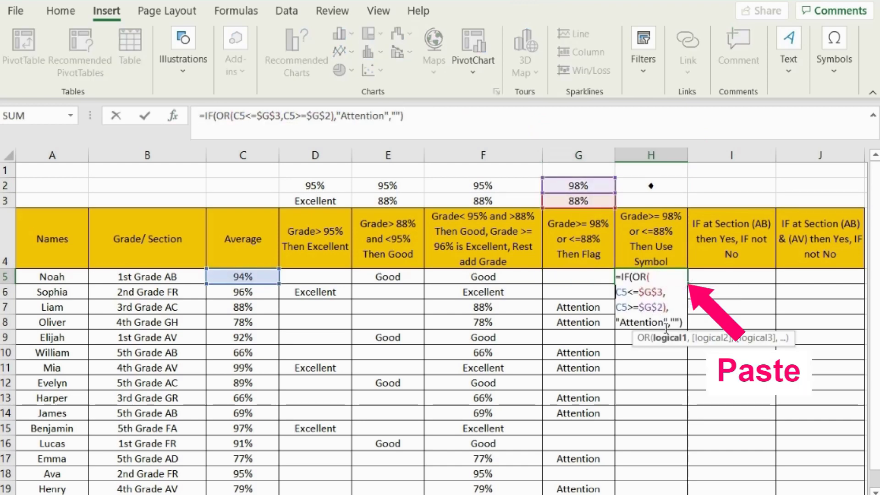
# Step: Replace "Attention" with the absolute $H$2 symbol and fill H5's formula down to H19
pyautogui.moveTo(668, 322); pyautogui.dragTo(616, 322)
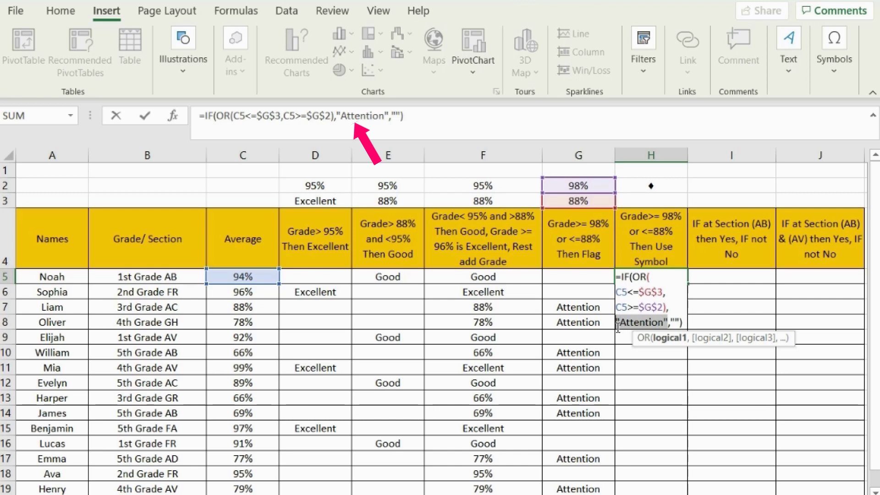
pyautogui.press('Delete')
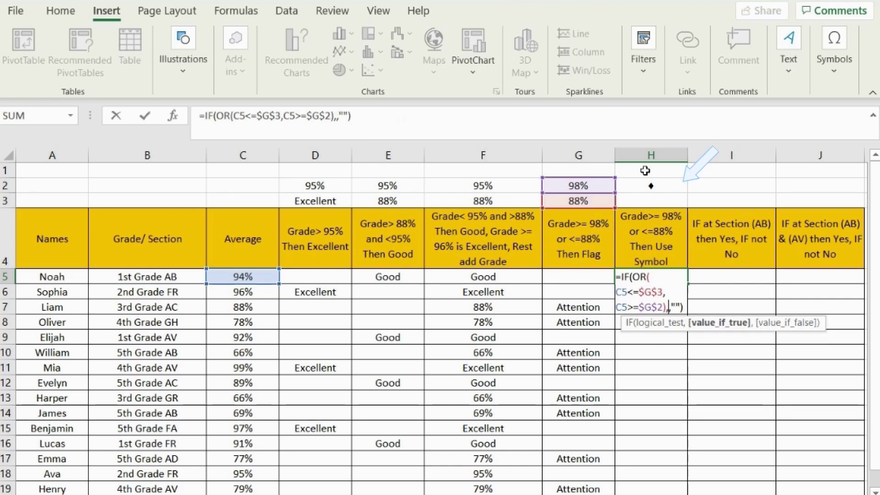
pyautogui.click(668, 185)
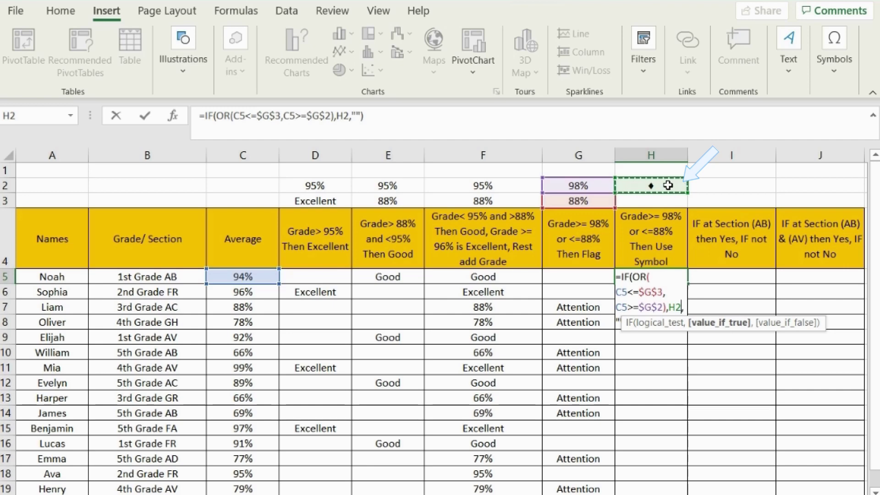
pyautogui.press('F4')
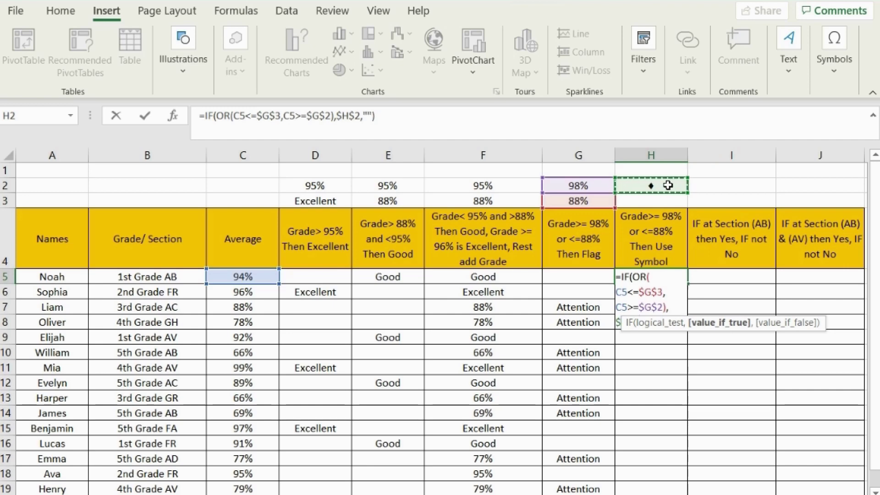
pyautogui.hotkey('ctrl', 'Return')
pyautogui.moveTo(687, 284); pyautogui.dragTo(659, 491)
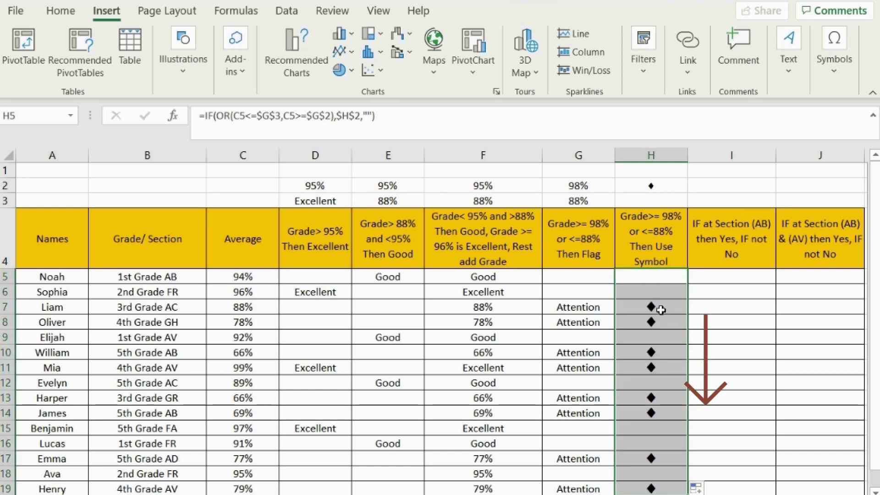
pyautogui.click(654, 187)
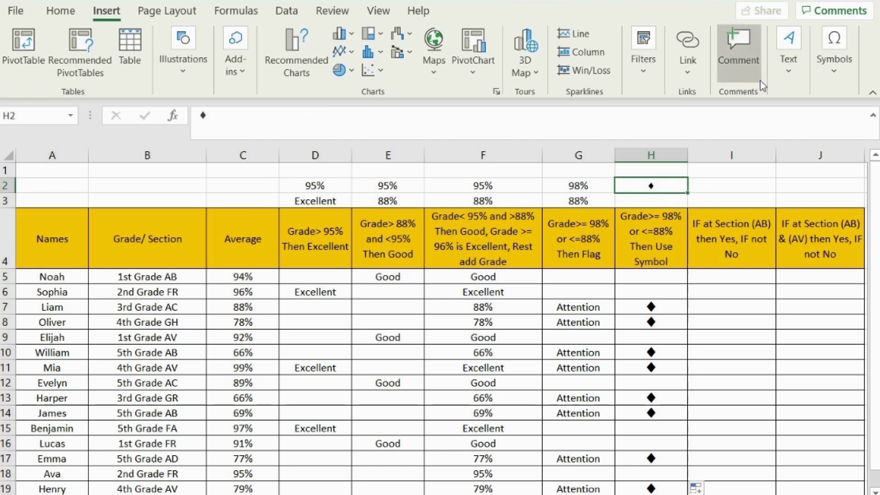
# Step: Append a black circle (25CF) after the H2 diamond so flagged rows show ♦●
pyautogui.click(833, 51)
pyautogui.click(867, 120)
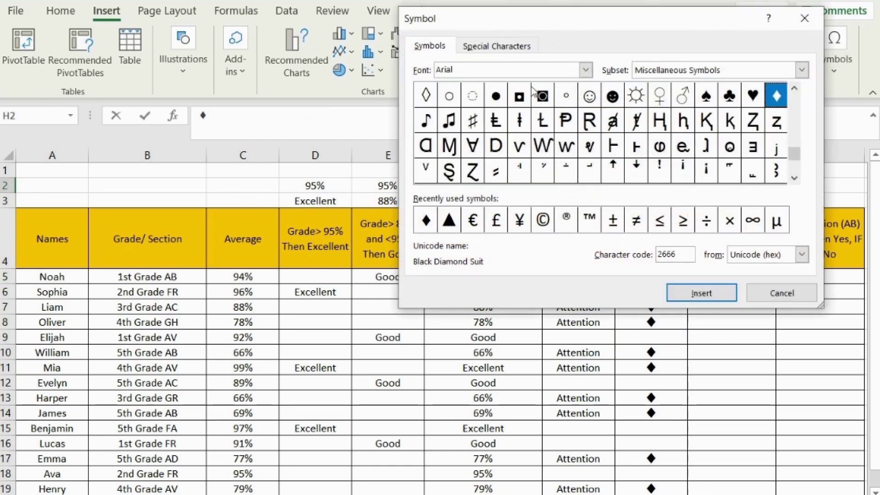
pyautogui.click(502, 100)
pyautogui.click(712, 299)
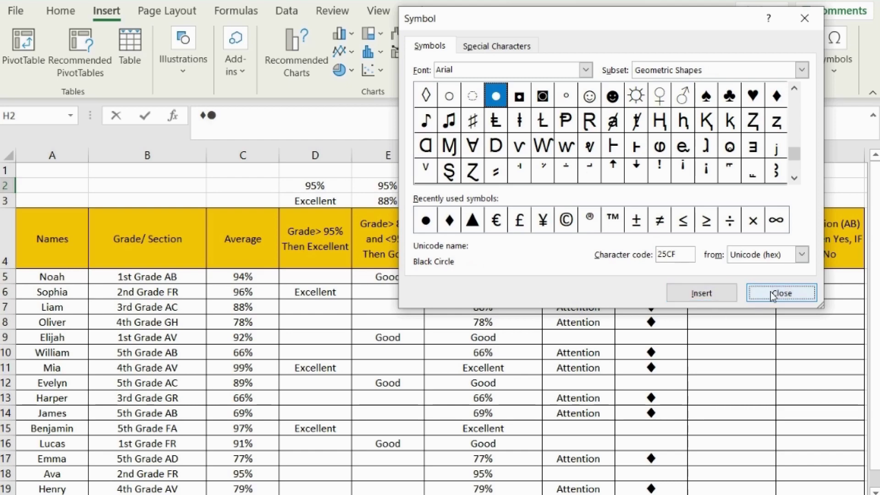
pyautogui.click(782, 293)
pyautogui.click(708, 351)
pyautogui.moveTo(652, 307); pyautogui.dragTo(655, 400)
pyautogui.scroll(1, 668, 360)
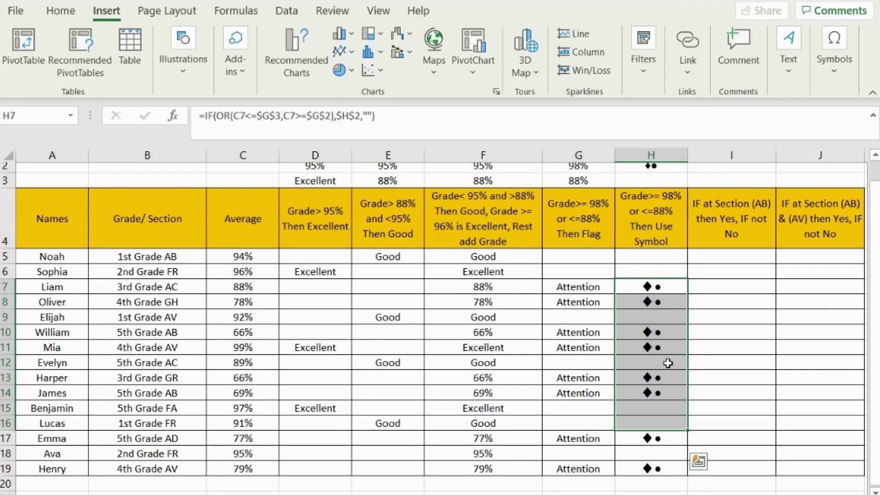
pyautogui.click(732, 322)
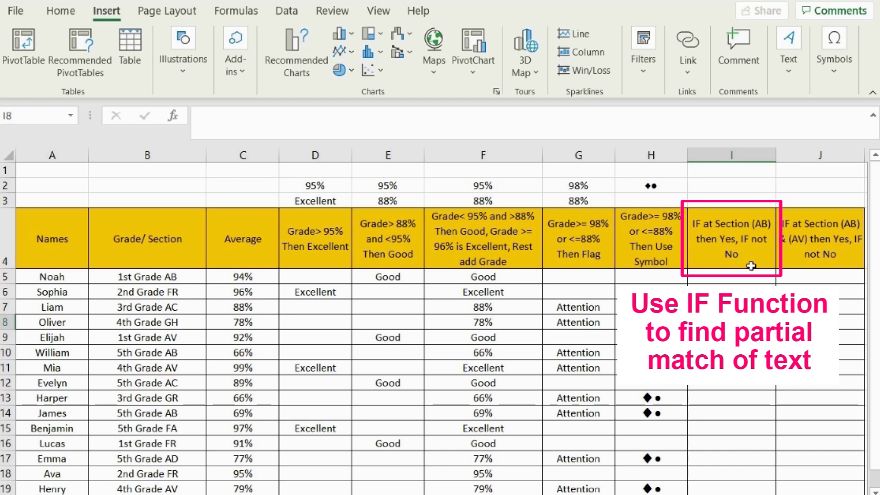
pyautogui.click(750, 265)
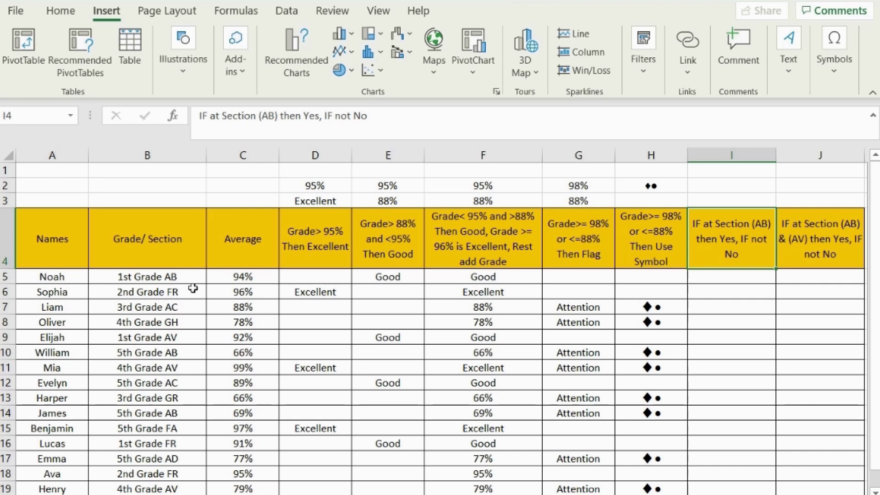
# Step: Begin I5's formula as =IF(SEARCH("AB",B5) to look for AB in B5's section
pyautogui.click(741, 277)
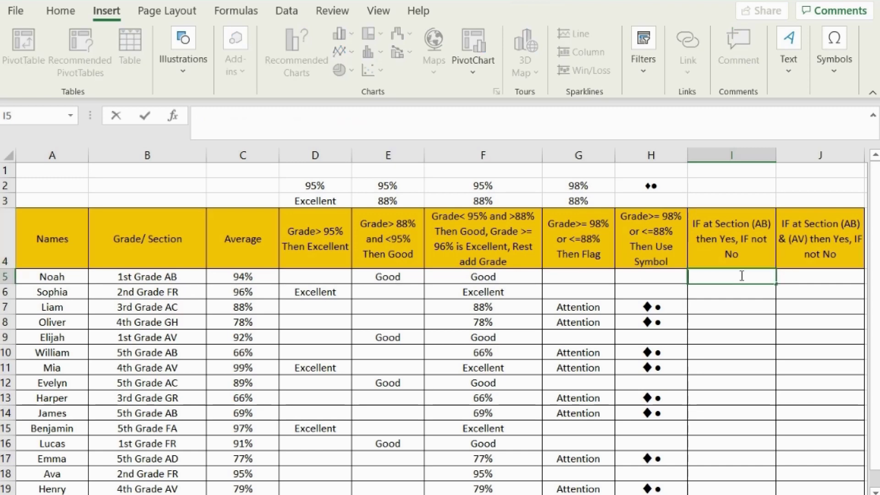
pyautogui.write('=if')
pyautogui.press('Tab')
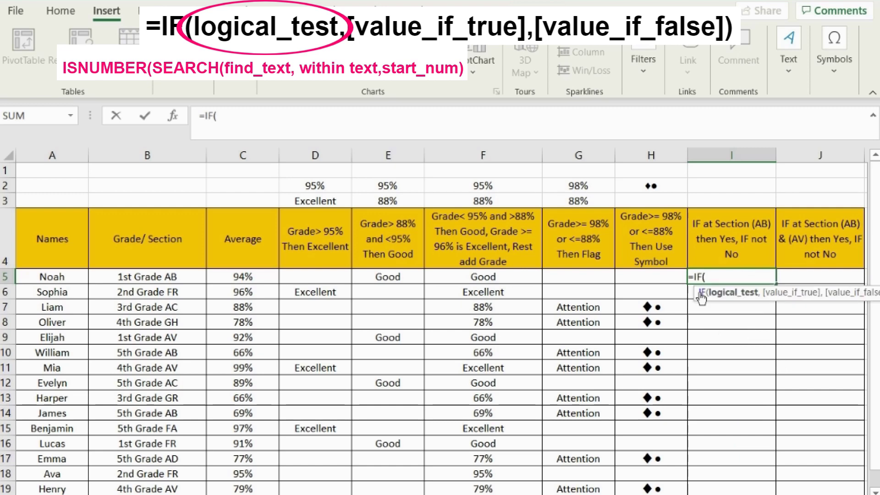
pyautogui.write('sea')
pyautogui.press('Tab')
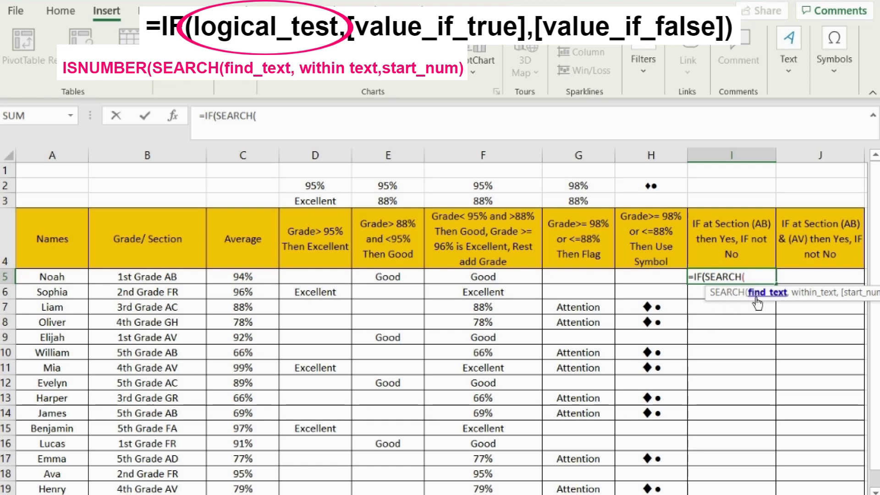
pyautogui.write('"AB')
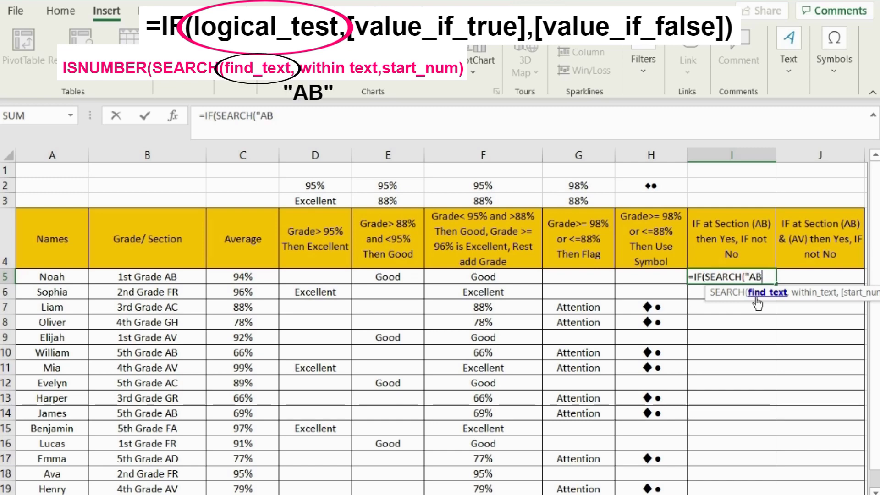
pyautogui.write('",')
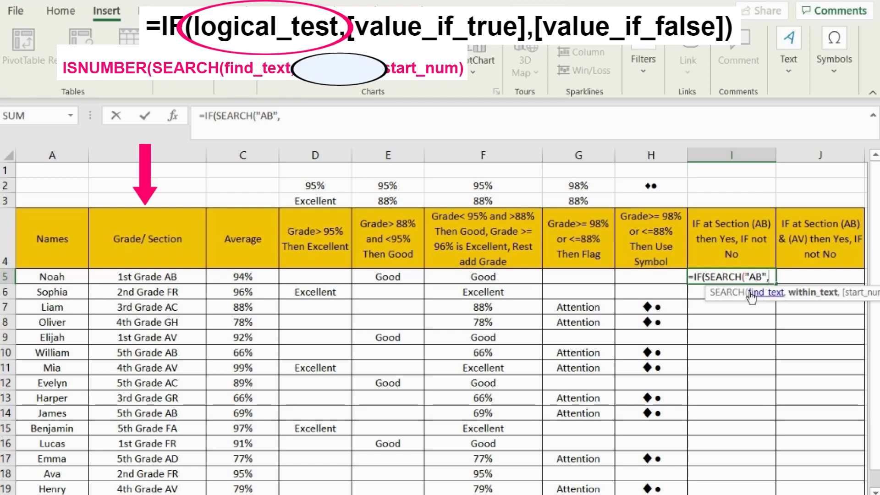
pyautogui.click(161, 277)
pyautogui.write(',')
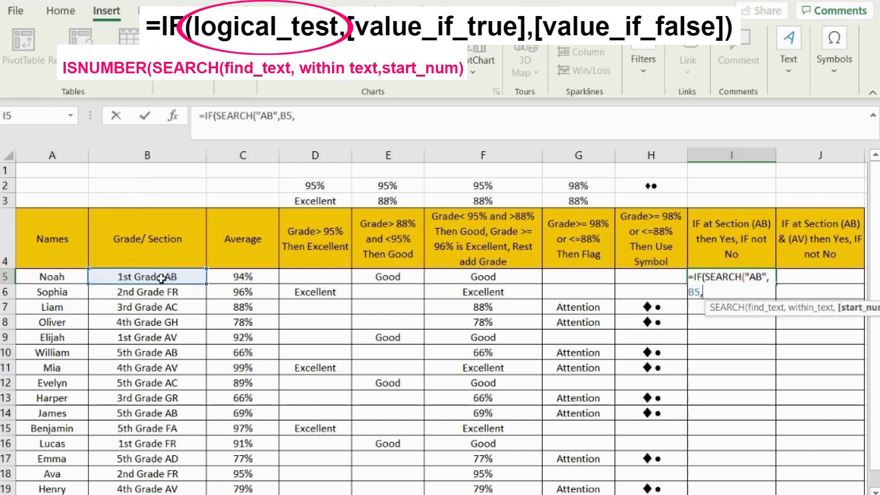
pyautogui.press('BackSpace')
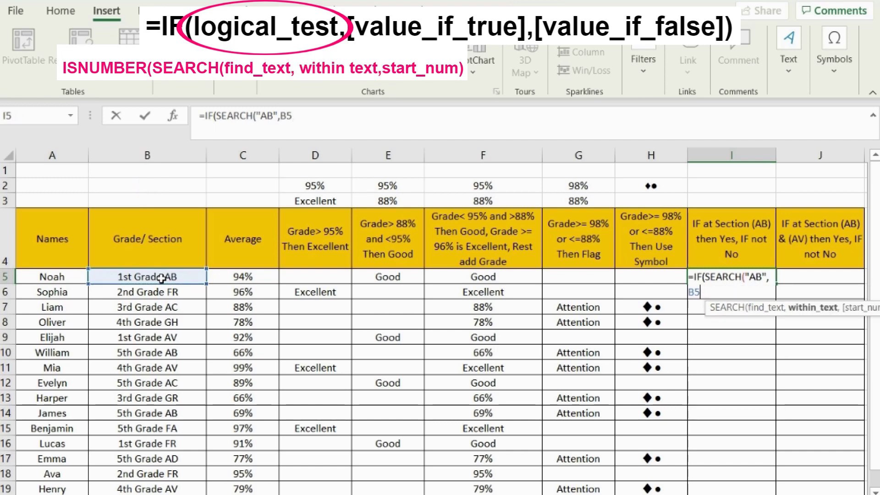
pyautogui.write(')')
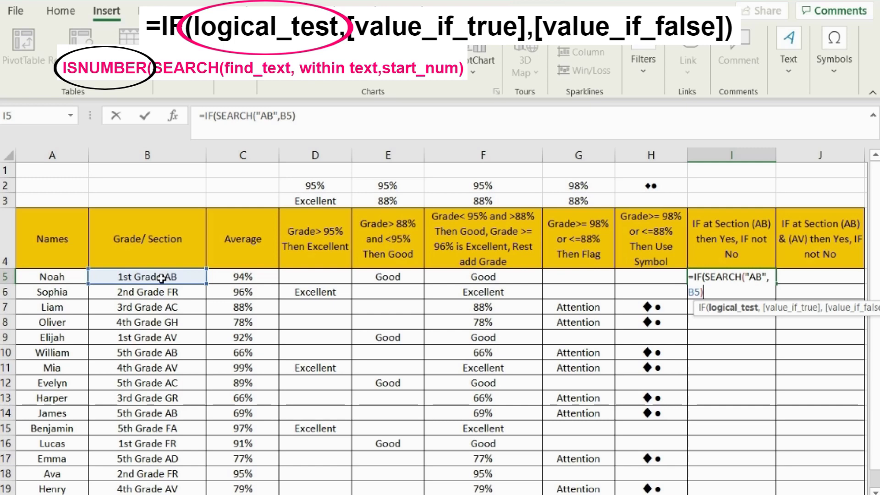
# Step: Wrap the SEARCH test in ISNUMBER so I5 reads =IF(ISNUMBER(SEARCH("AB",B5)),"YES","No")
pyautogui.click(706, 277)
pyautogui.write('ISNUMBER(')
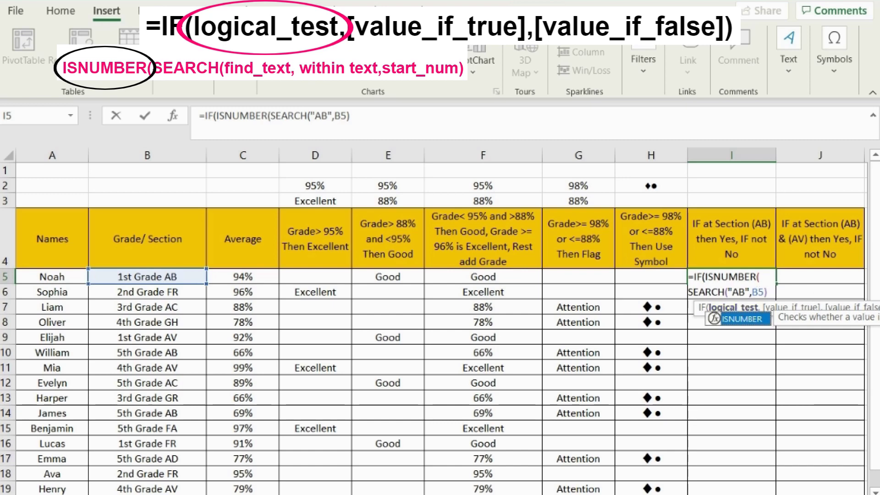
pyautogui.click(705, 292)
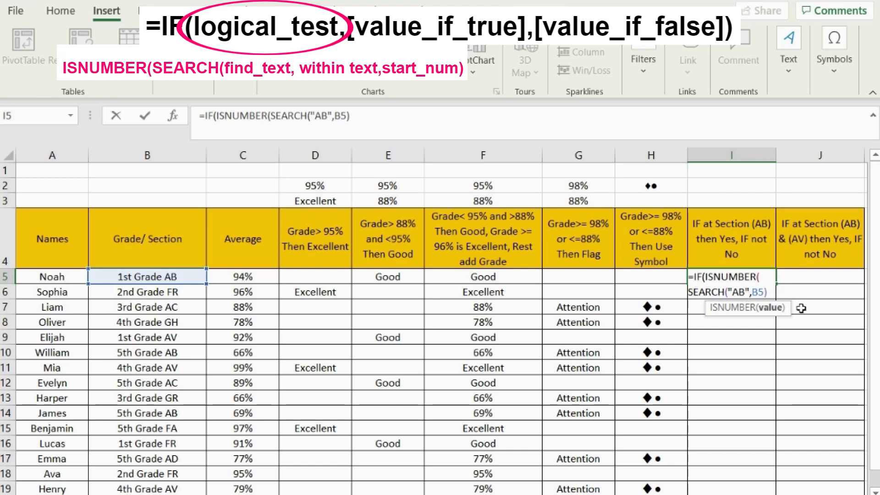
pyautogui.click(699, 278)
pyautogui.click(774, 293)
pyautogui.write('),')
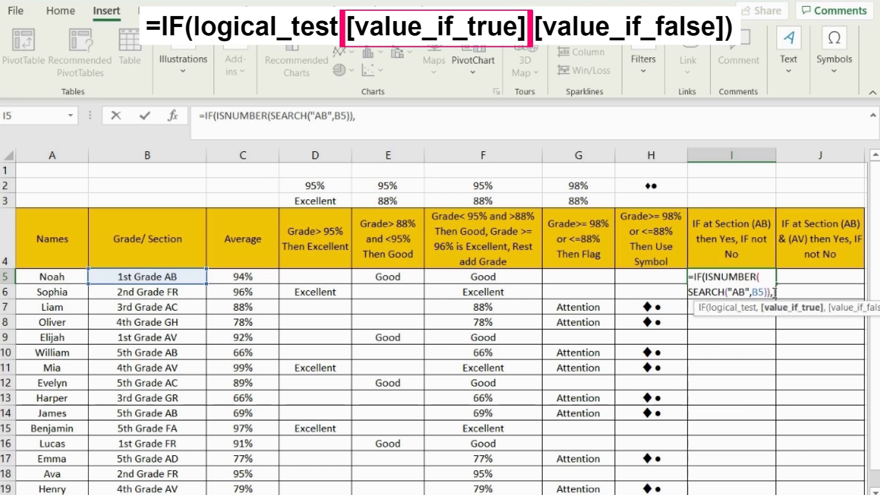
pyautogui.write('"')
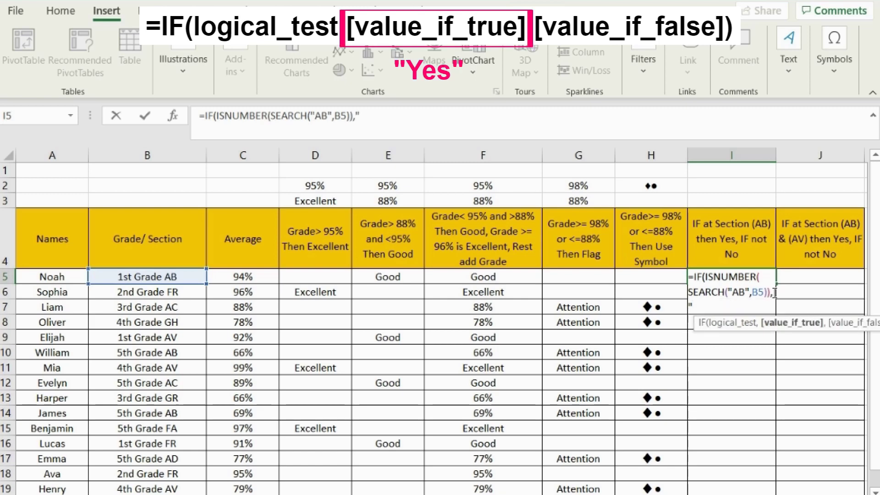
pyautogui.write('YES","')
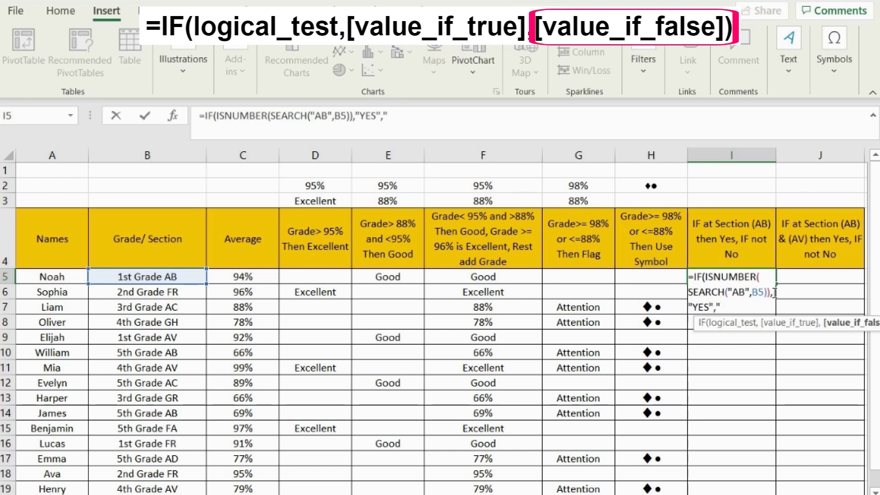
pyautogui.write('nO')
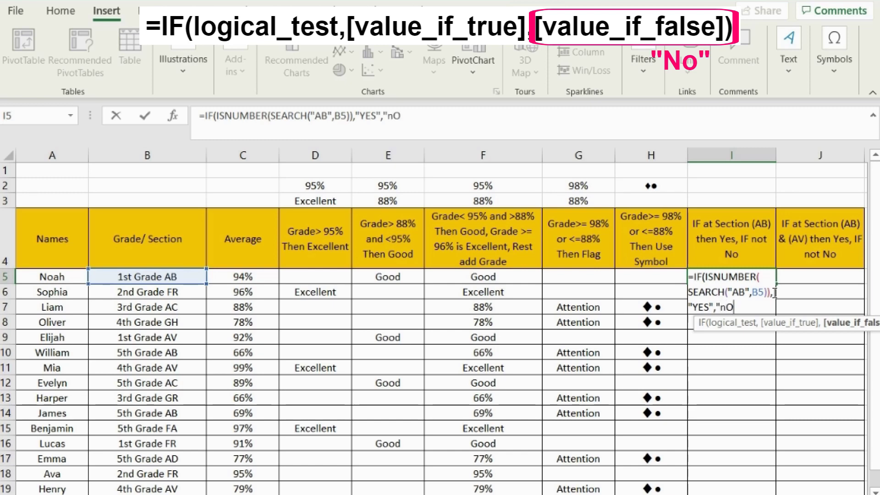
pyautogui.write('")')
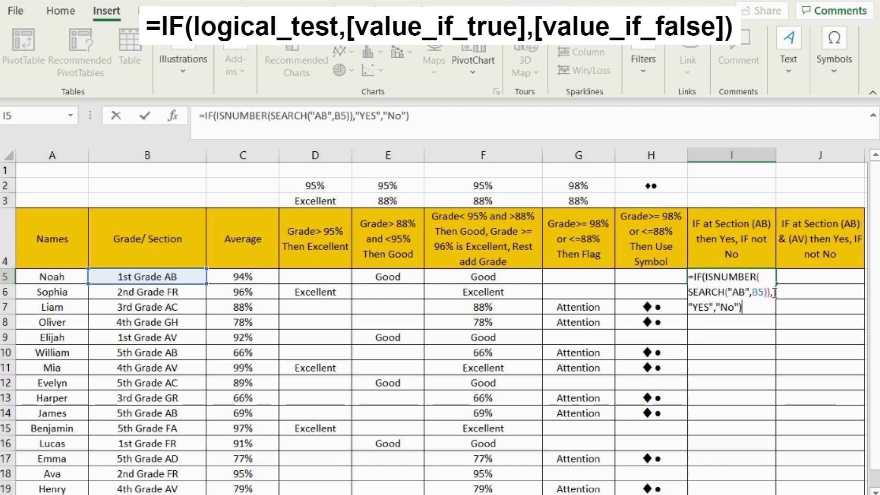
pyautogui.press('Return')
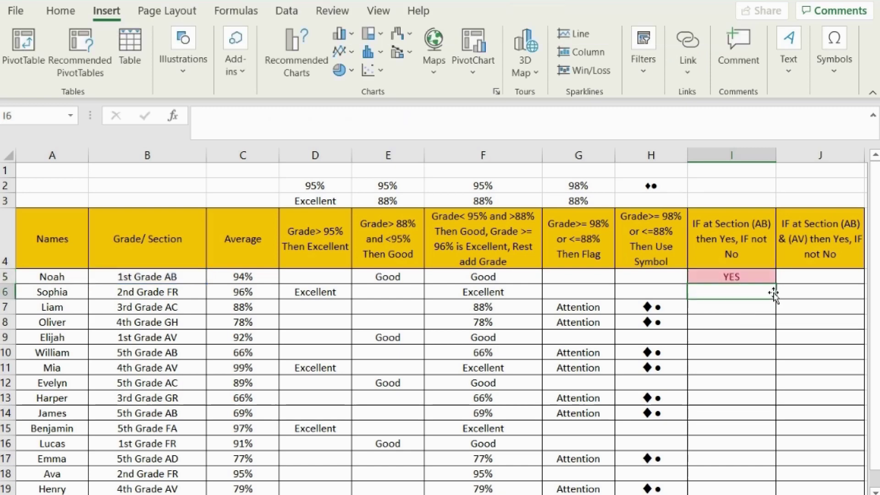
# Step: Fill I5's AB check down to row 19 and verify the YES results in rows 5, 10 and 14
pyautogui.click(756, 277)
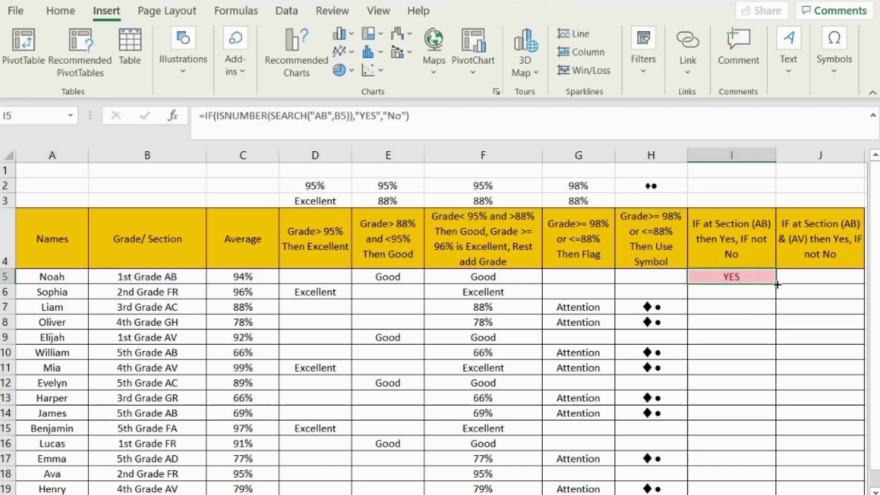
pyautogui.moveTo(775, 283); pyautogui.dragTo(733, 490)
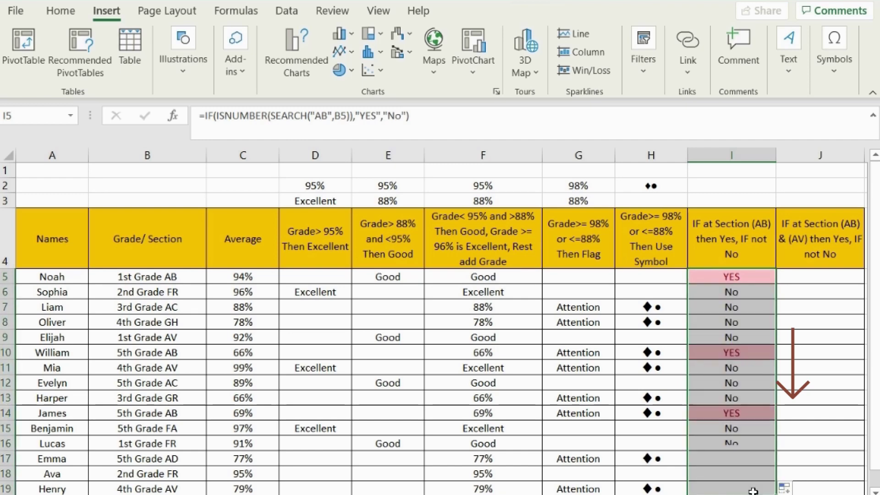
pyautogui.moveTo(735, 353); pyautogui.dragTo(157, 355)
pyautogui.click(158, 279)
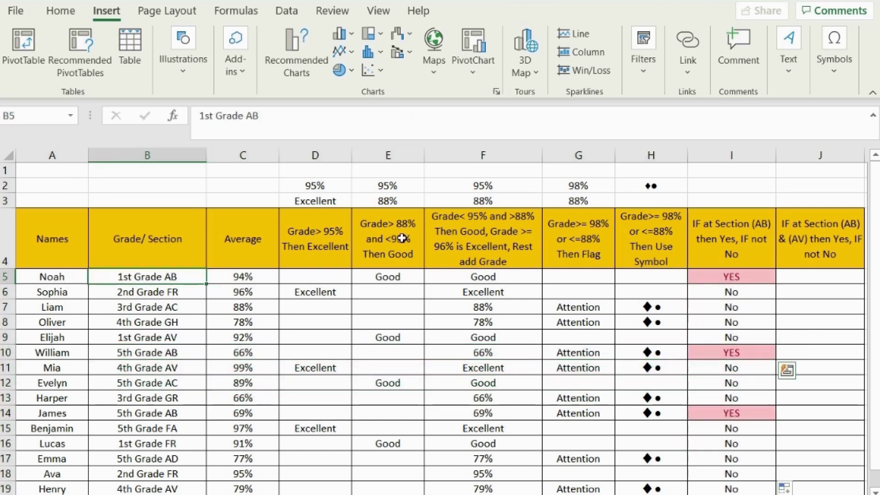
pyautogui.keyDown('shift'); pyautogui.click(739, 277); pyautogui.keyUp('shift')
pyautogui.moveTo(701, 413); pyautogui.dragTo(103, 413)
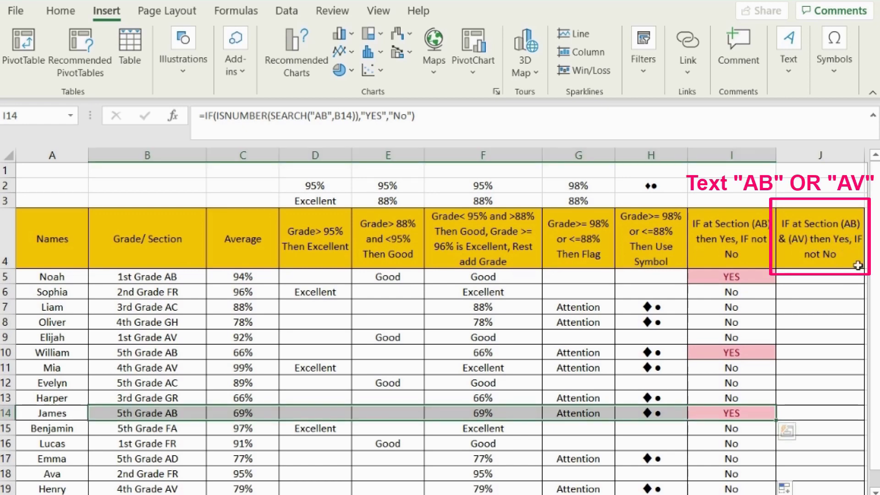
# Step: Copy I5's formula text and paste it into J5
pyautogui.click(701, 277)
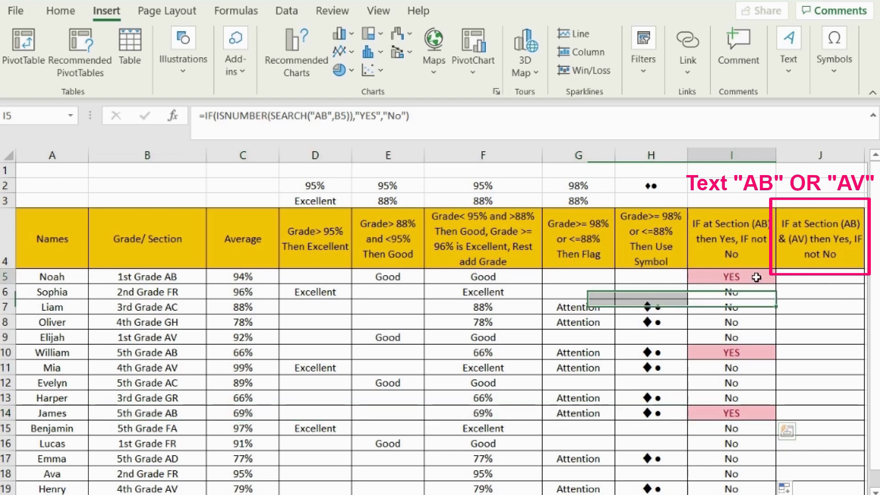
pyautogui.moveTo(428, 117); pyautogui.dragTo(181, 101)
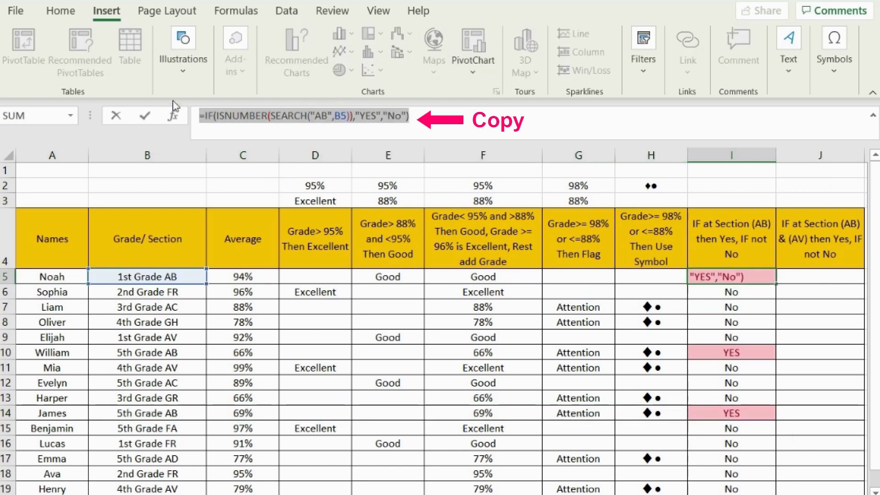
pyautogui.hotkey('ctrl', 'c')
pyautogui.press('Escape')
pyautogui.doubleClick(807, 277)
pyautogui.hotkey('ctrl', 'v')
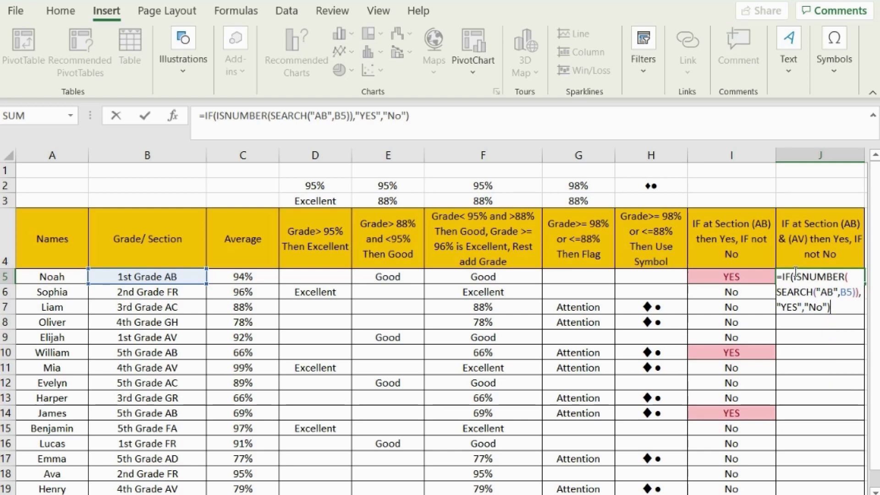
# Step: Insert OR( right after =IF( in J5's formula
pyautogui.click(796, 275)
pyautogui.write('or')
pyautogui.press('Tab')
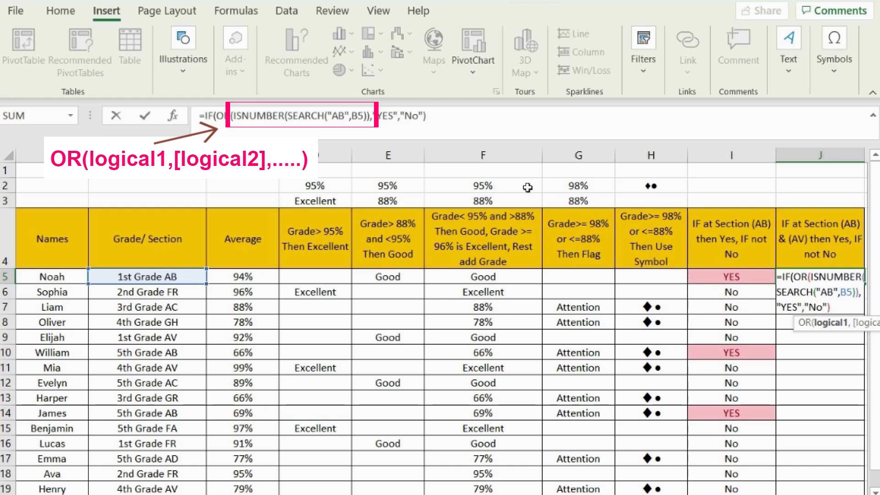
# Step: Add a second ISNUMBER(SEARCH("AV",B5)) test inside the OR and commit J5
pyautogui.moveTo(370, 116); pyautogui.dragTo(233, 115)
pyautogui.rightClick(237, 119)
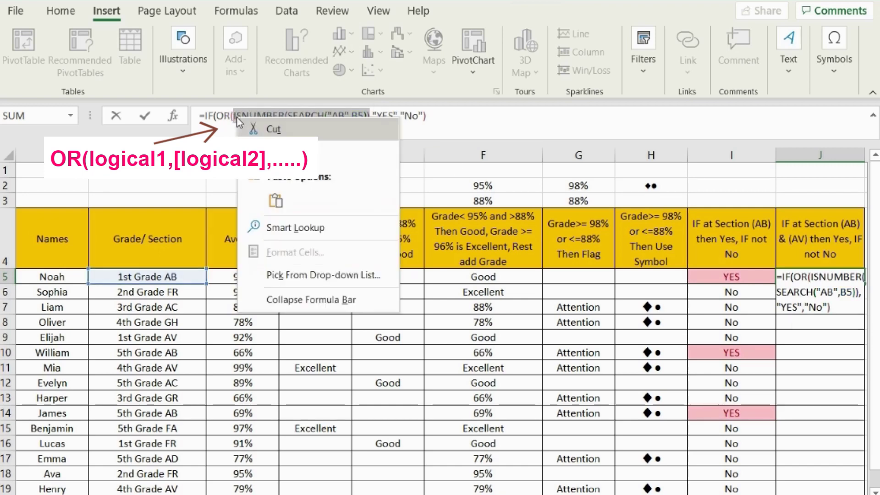
pyautogui.press('Escape')
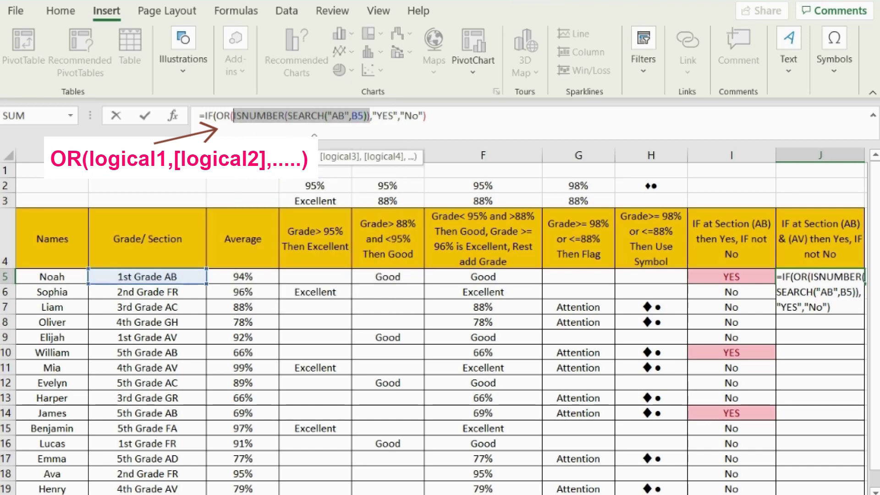
pyautogui.click(373, 118)
pyautogui.hotkey('ctrl', 'v')
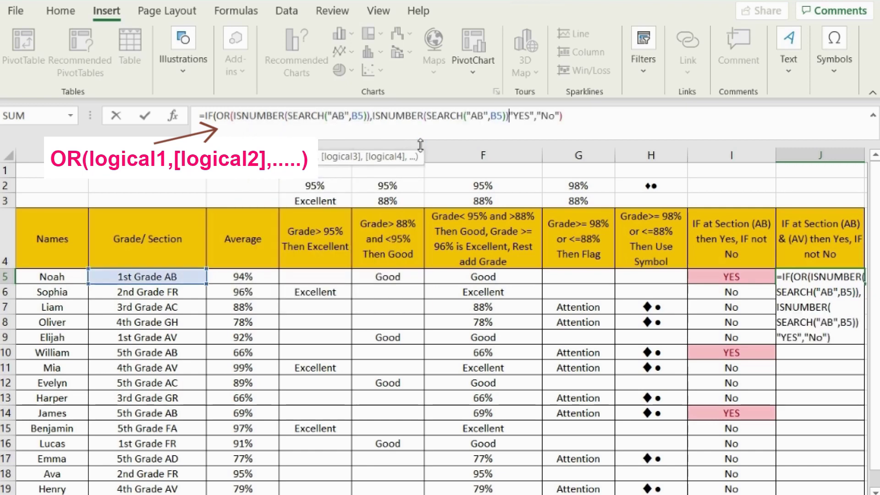
pyautogui.write(',')
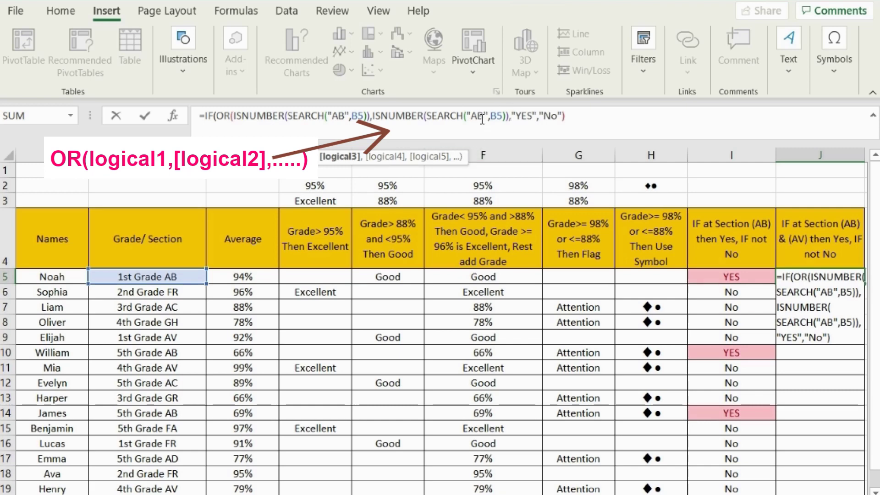
pyautogui.moveTo(482, 119); pyautogui.dragTo(480, 118)
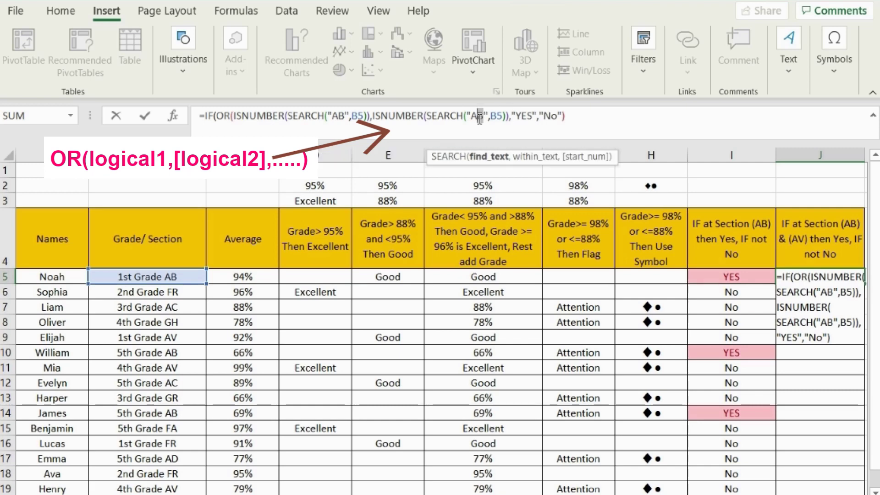
pyautogui.write('V')
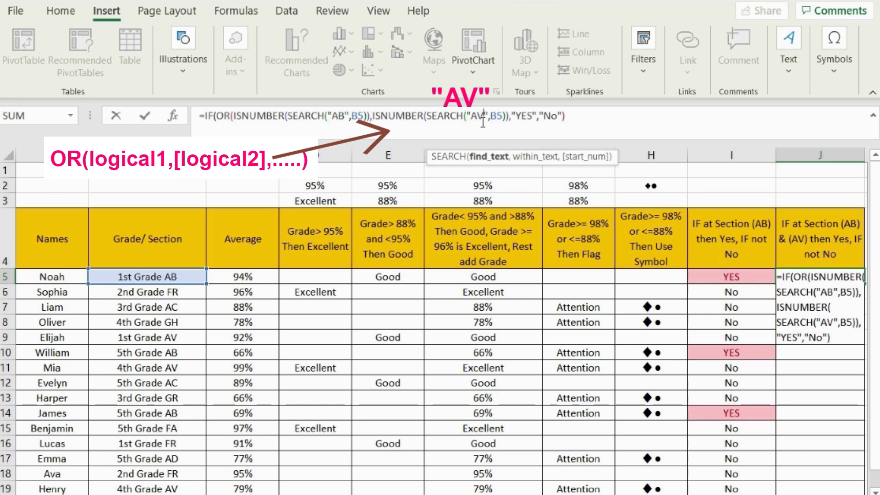
pyautogui.click(513, 120)
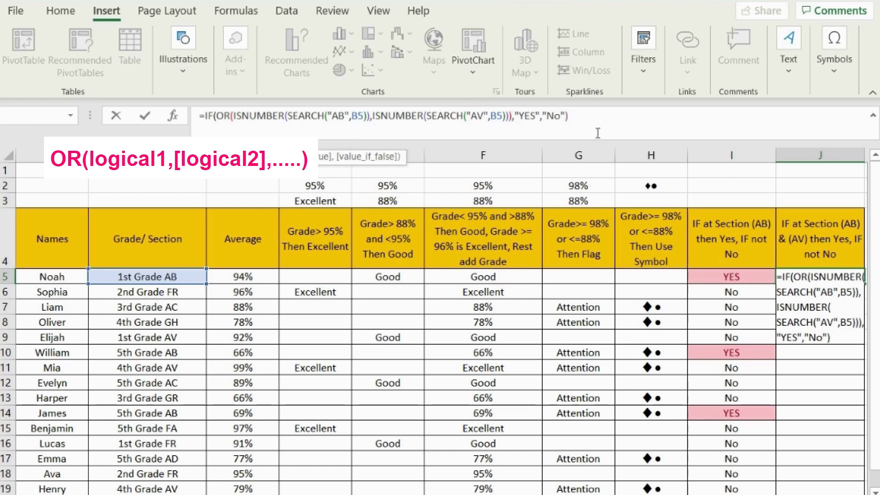
pyautogui.press('Return')
# Step: Fill J5's AB-or-AV check down to row 19 and compare the results for rows 9 to 11
pyautogui.click(861, 276)
pyautogui.moveTo(864, 284); pyautogui.dragTo(839, 493)
pyautogui.moveTo(800, 337)
pyautogui.mouseDown()
pyautogui.moveTo(296, 377)
pyautogui.moveTo(173, 365)
pyautogui.moveTo(711, 347)
pyautogui.moveTo(795, 365)
pyautogui.mouseUp()
pyautogui.click(177, 340)
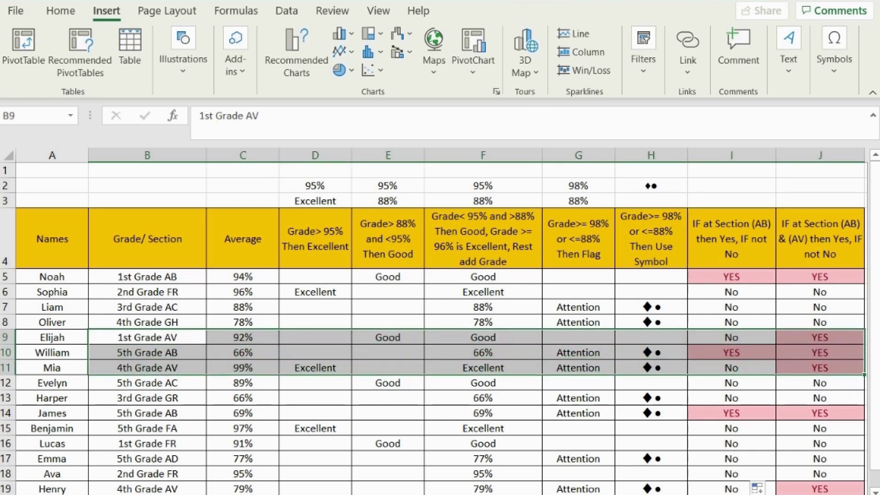